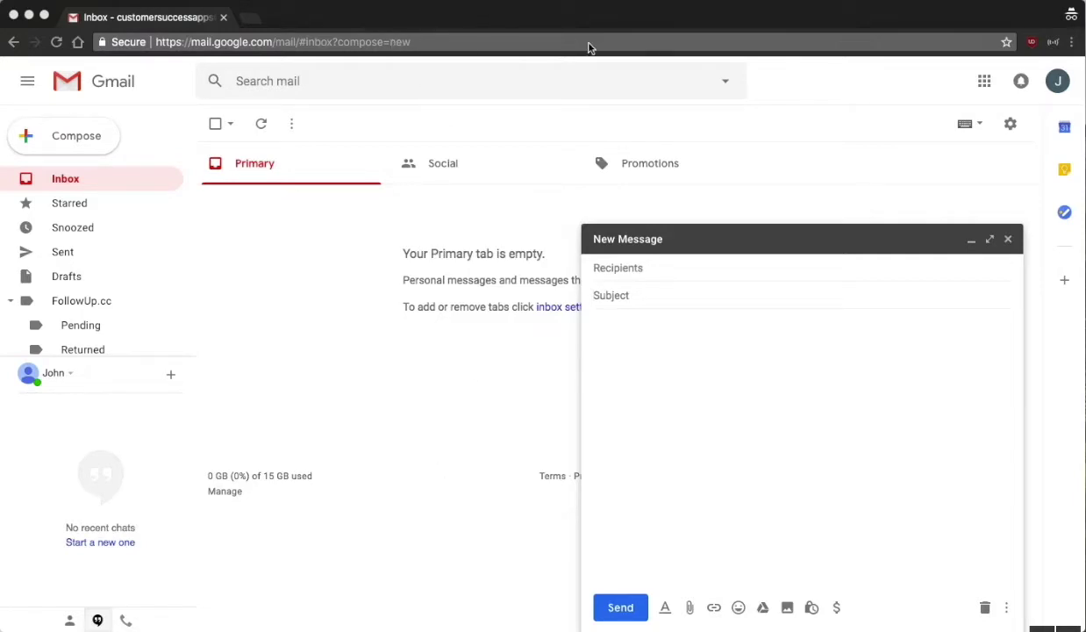
# - Search 'auto text expander' in a new tab, open its Chrome Web Store page, and return to Gmail
pyautogui.click(248, 25)
pyautogui.write('auto')
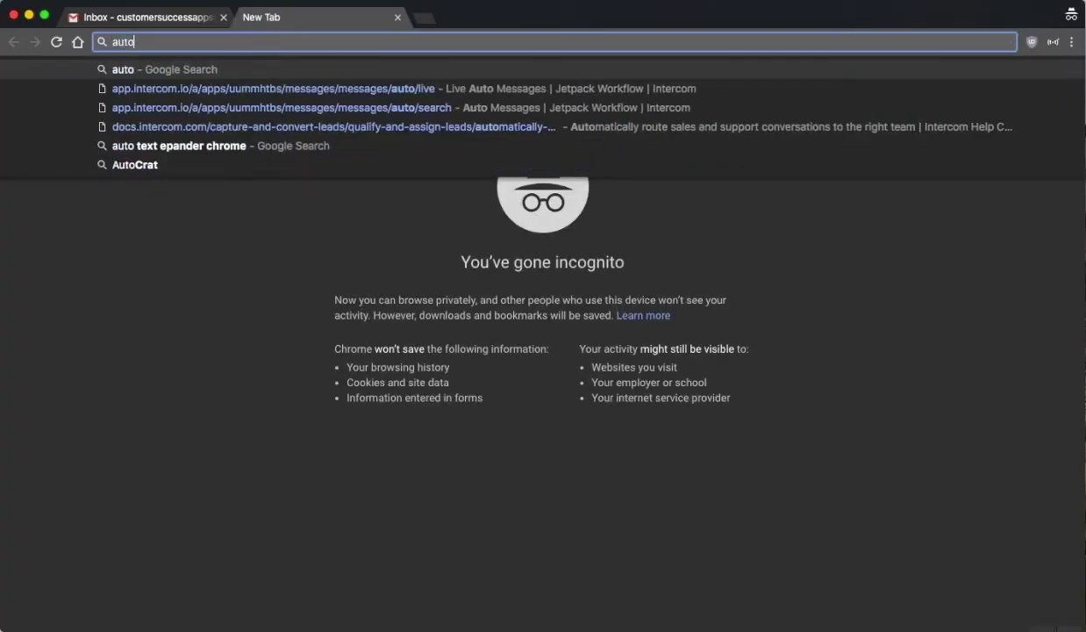
pyautogui.write(' text ')
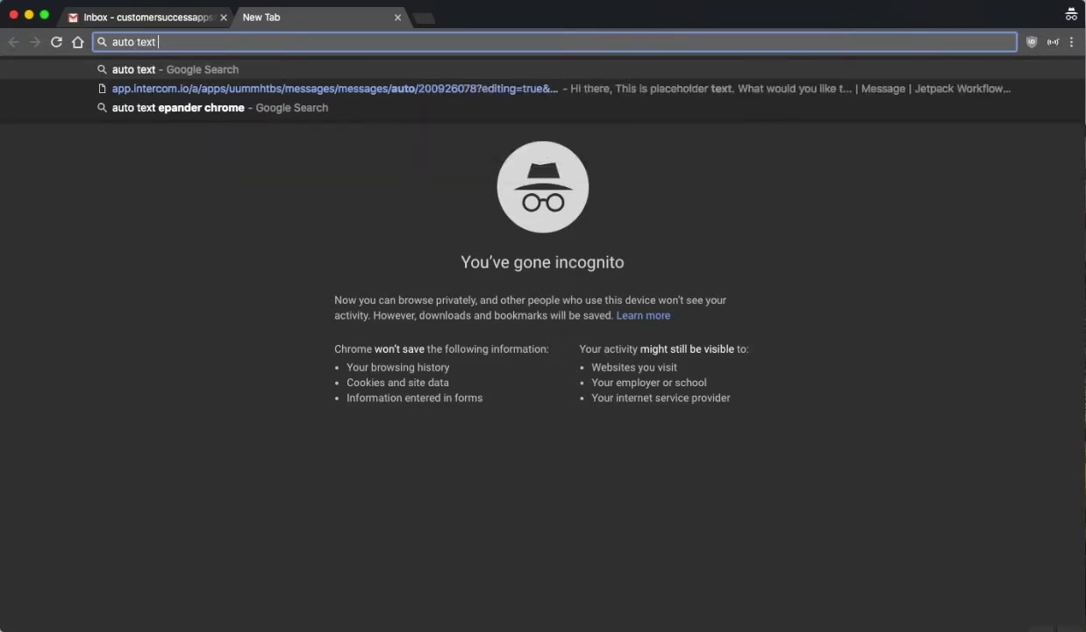
pyautogui.write('expander')
pyautogui.press('Return')
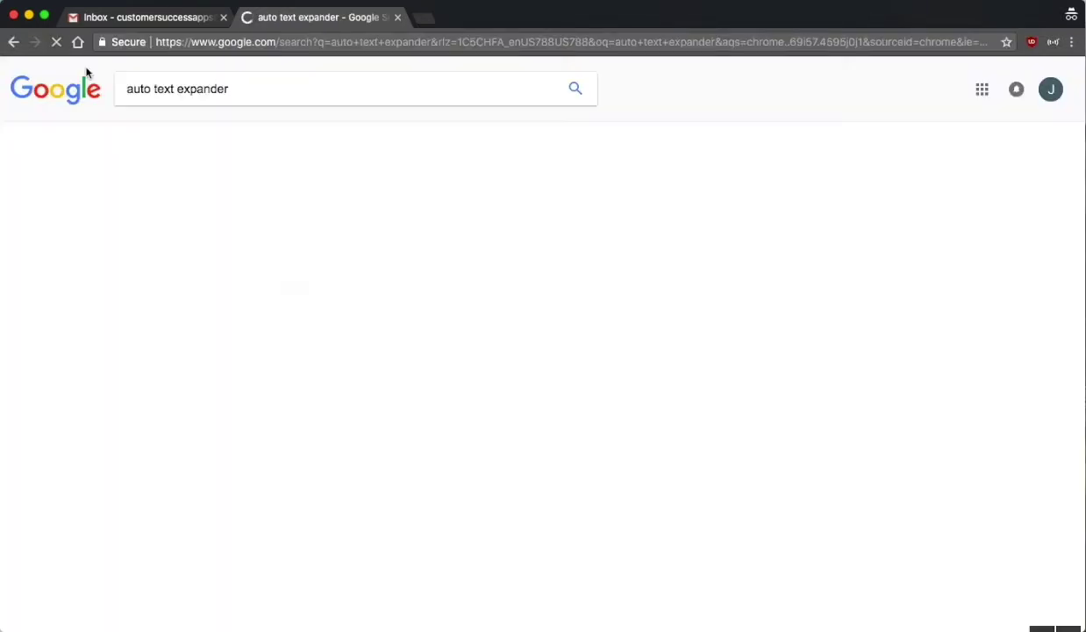
pyautogui.click(373, 197)
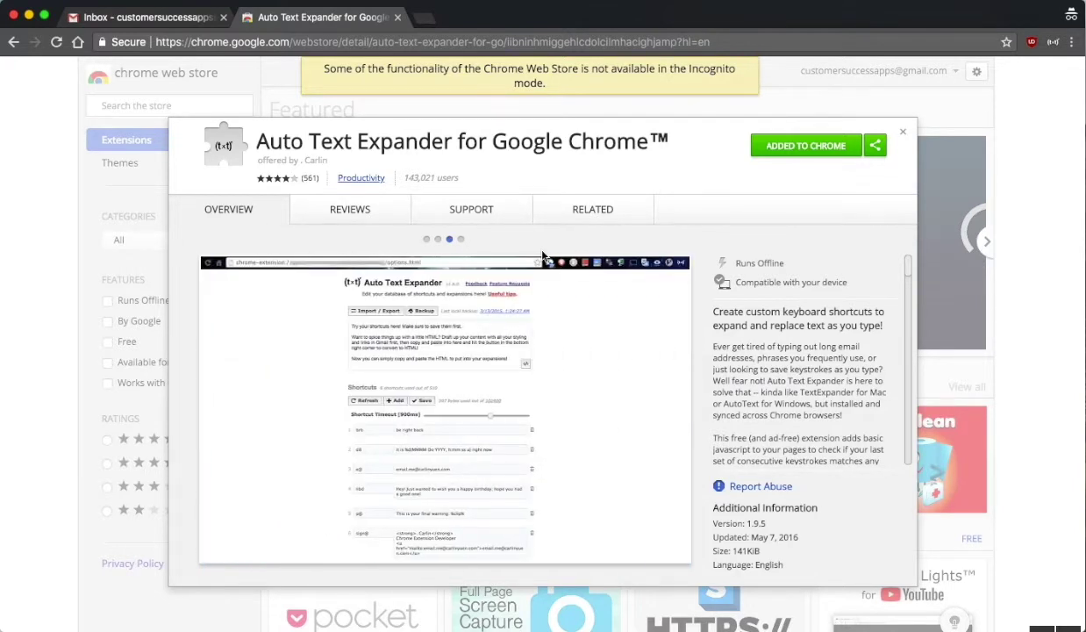
pyautogui.click(114, 18)
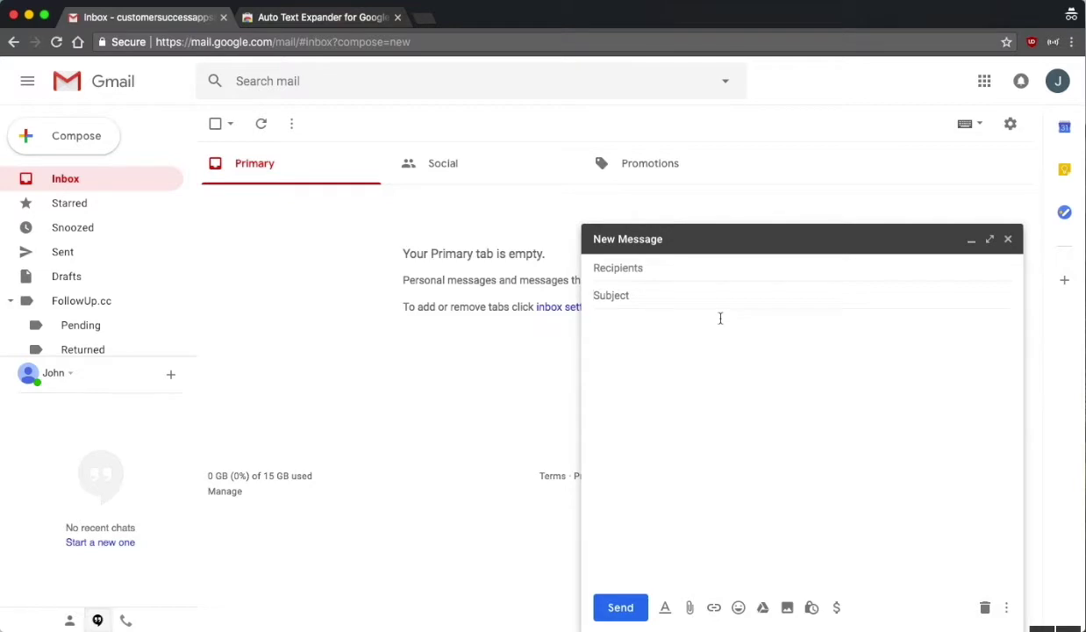
# - Write 'Hi there,' and a sentence asking to meet this week via a day and time from my calendar
pyautogui.click(685, 341)
pyautogui.write('Hi there,')
pyautogui.press('Return')
pyautogui.press('Return')
pyautogui.write('When would be a good ')
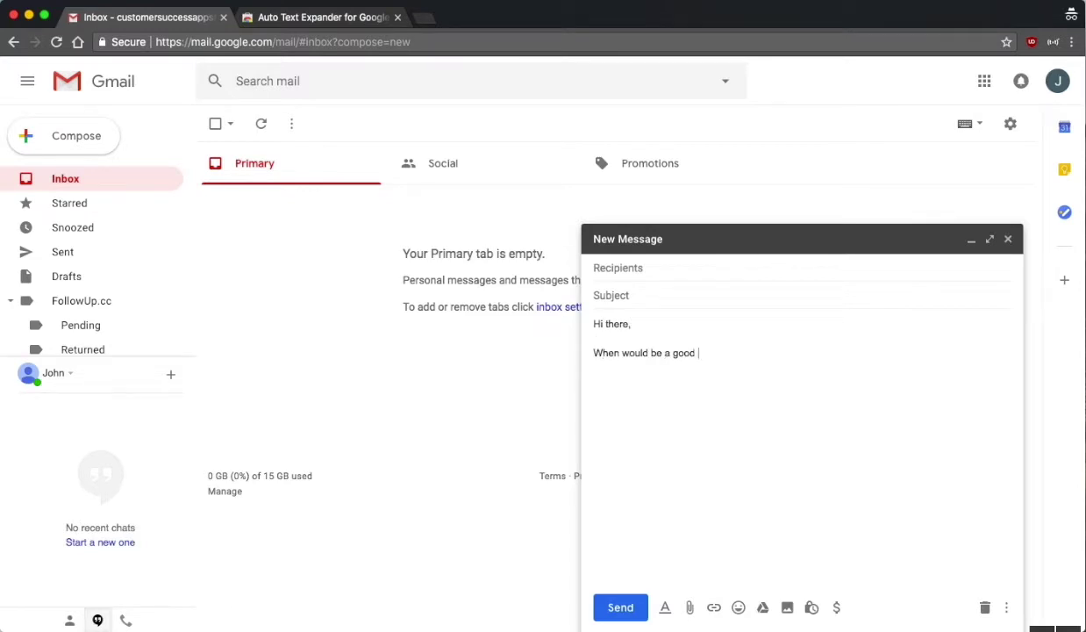
pyautogui.write('day for us to meett')
pyautogui.press('BackSpace')
pyautogui.press('BackSpace')
pyautogui.write('this week? Her')
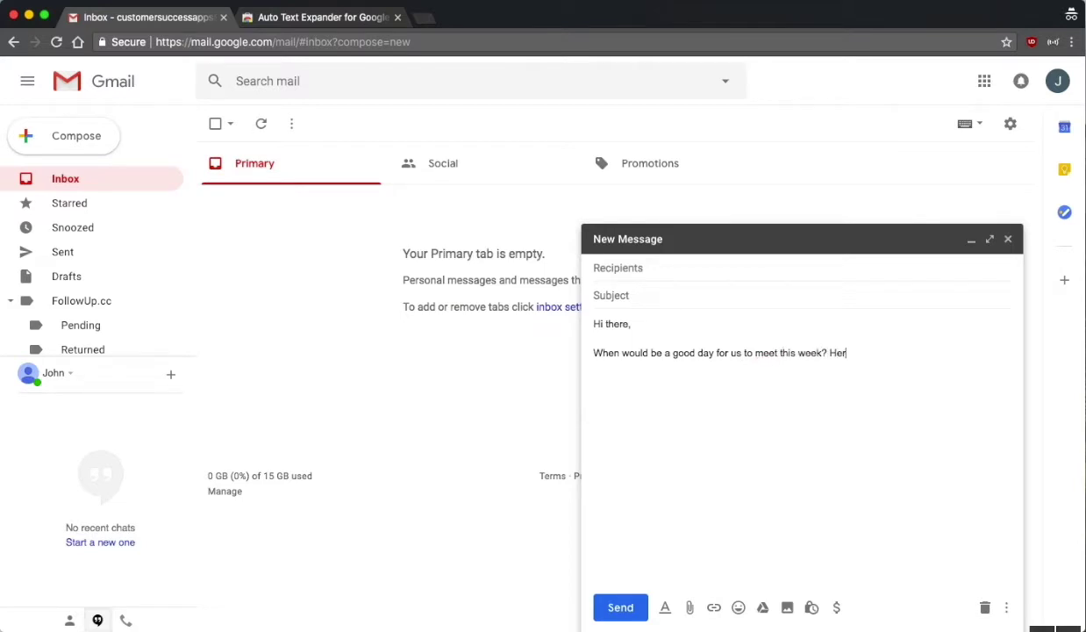
pyautogui.write('e is my calenday')
pyautogui.press('BackSpace')
pyautogui.write('r, pick the day and the time ')
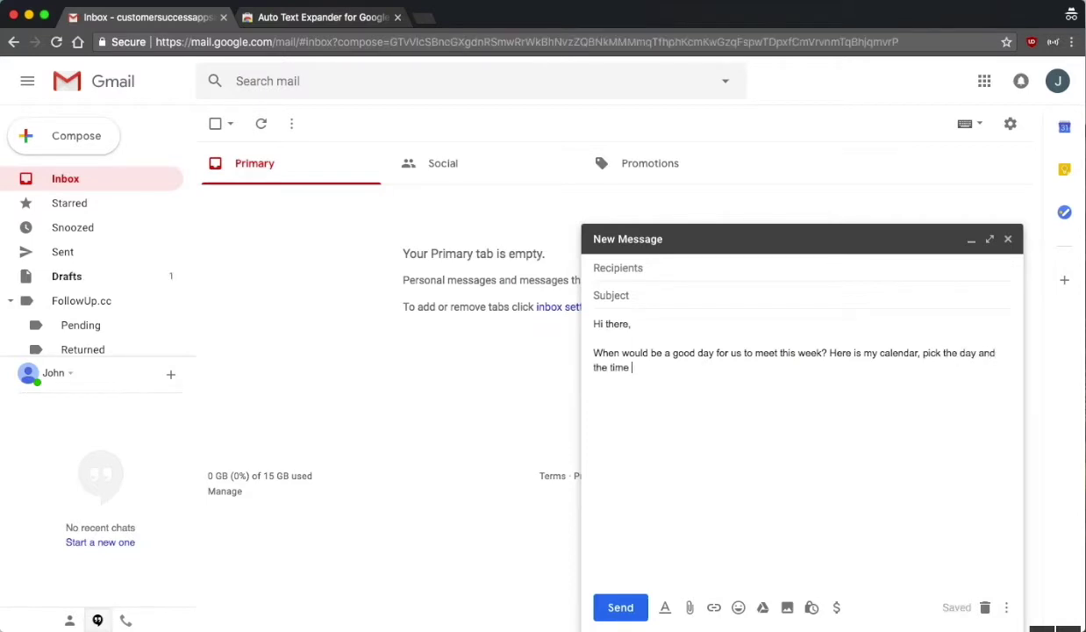
pyautogui.write('that work for you!')
# - Sign off with 'Thanks,' and 'John', then select the word 'calendar,'
pyautogui.press('Return')
pyautogui.press('Return')
pyautogui.write('Than')
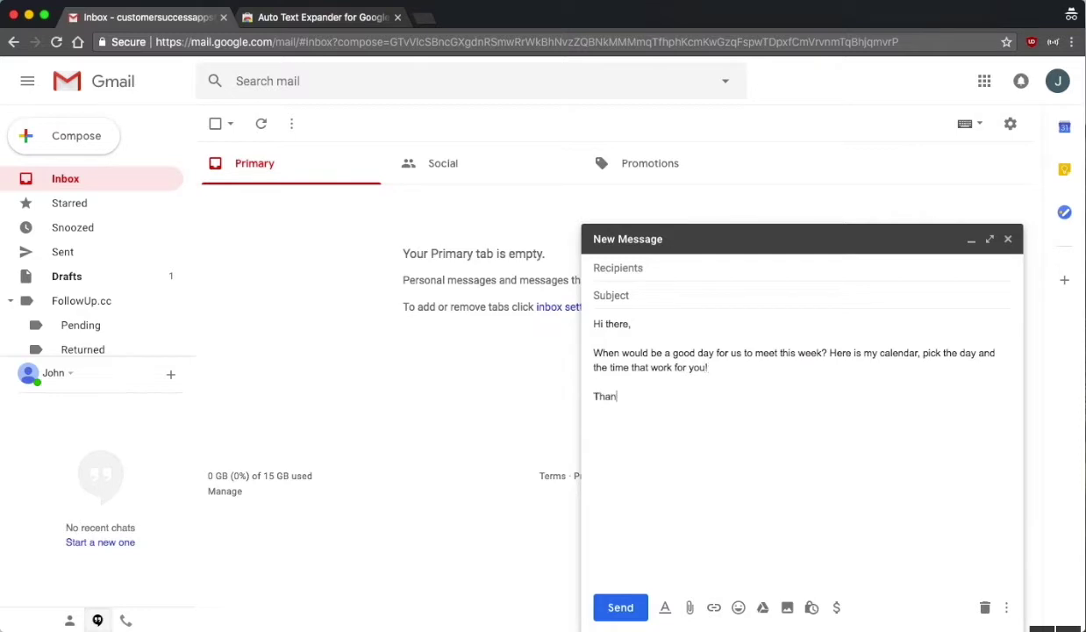
pyautogui.write('ks,')
pyautogui.press('Return')
pyautogui.press('Return')
pyautogui.write('John')
pyautogui.moveTo(879, 354); pyautogui.dragTo(923, 358)
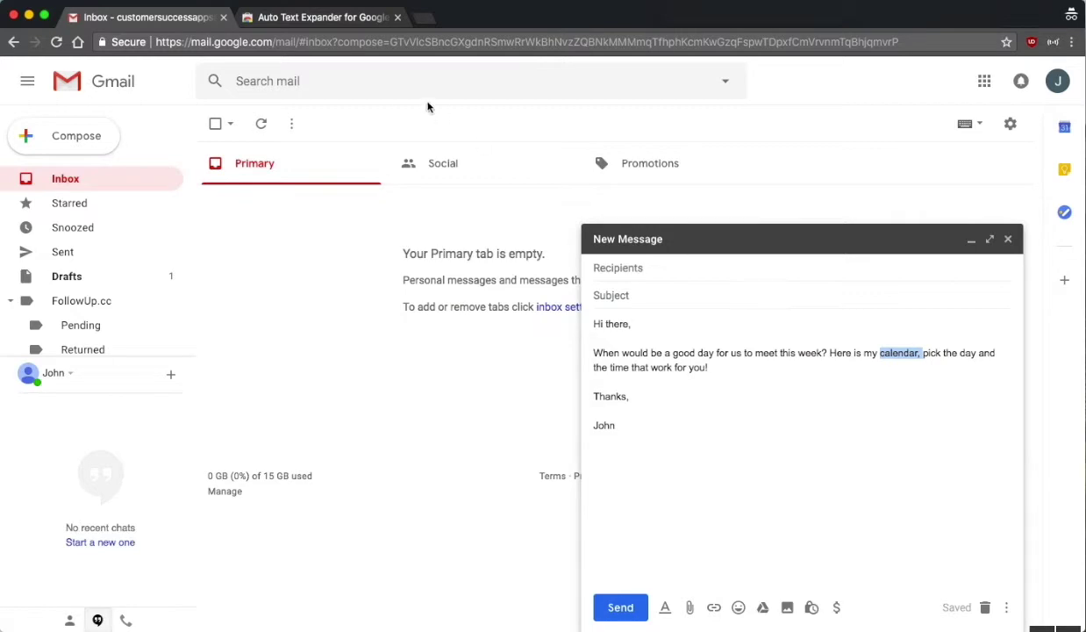
pyautogui.click(419, 19)
pyautogui.write('shc')
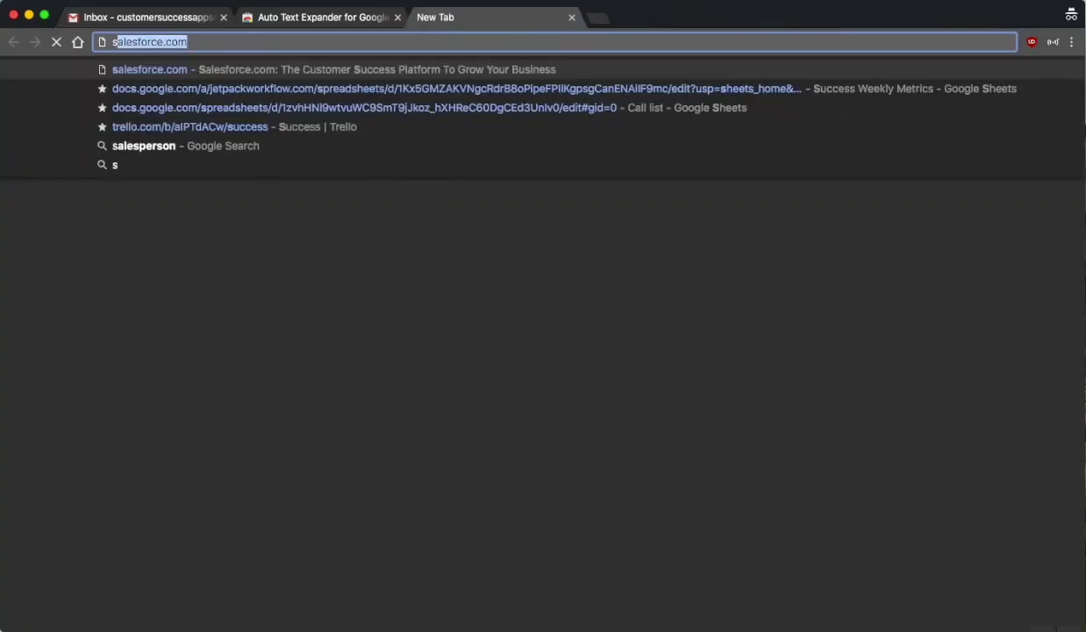
pyautogui.press('BackSpace')
pyautogui.press('BackSpace')
pyautogui.write('ch')
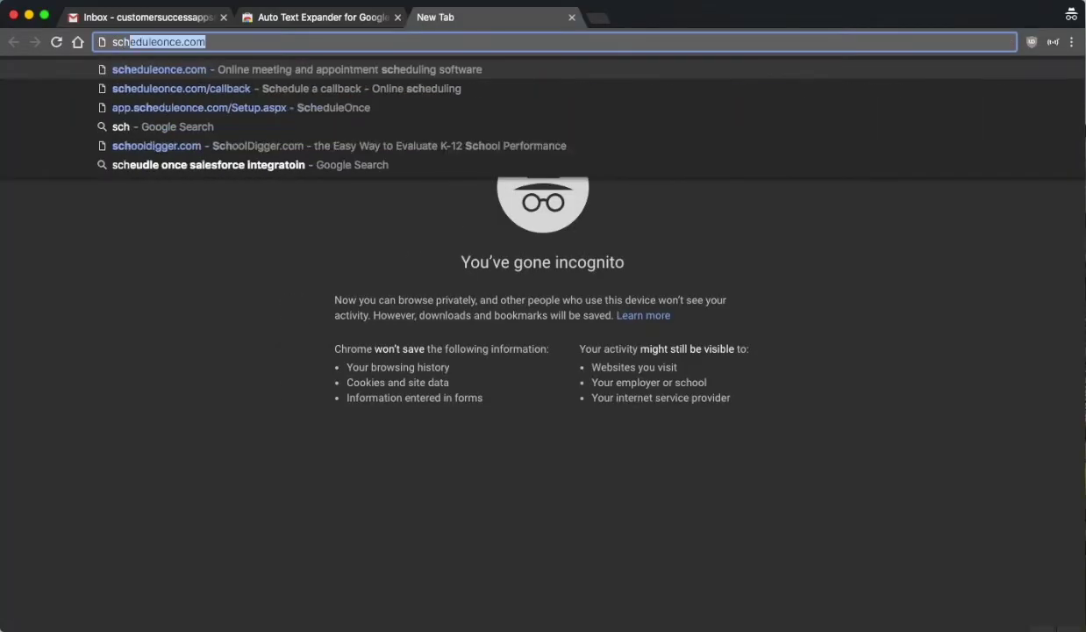
pyautogui.press('Return')
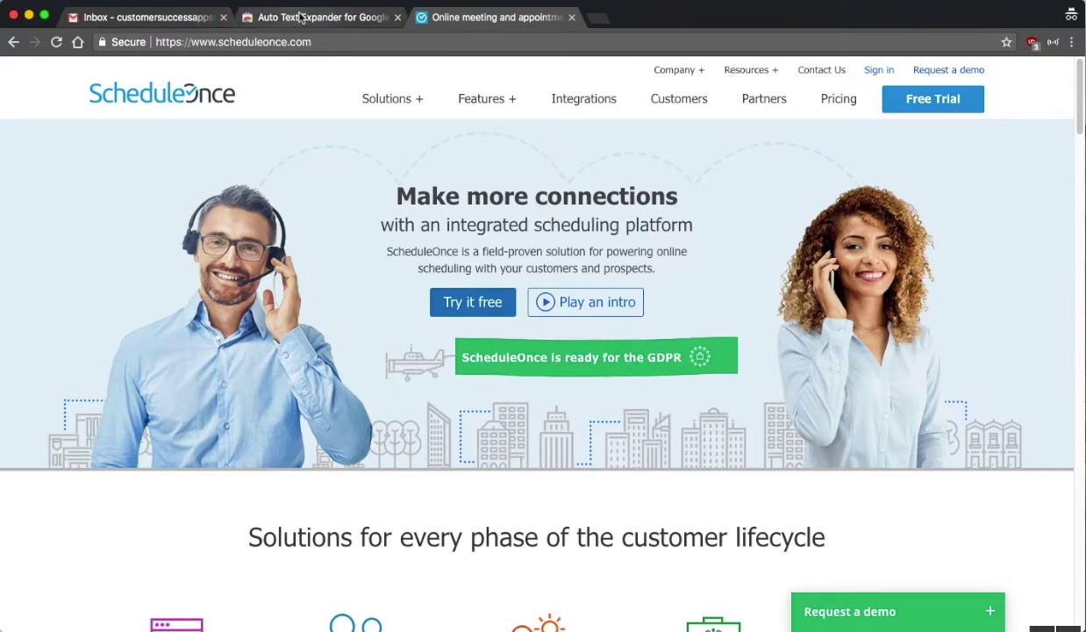
pyautogui.click(120, 20)
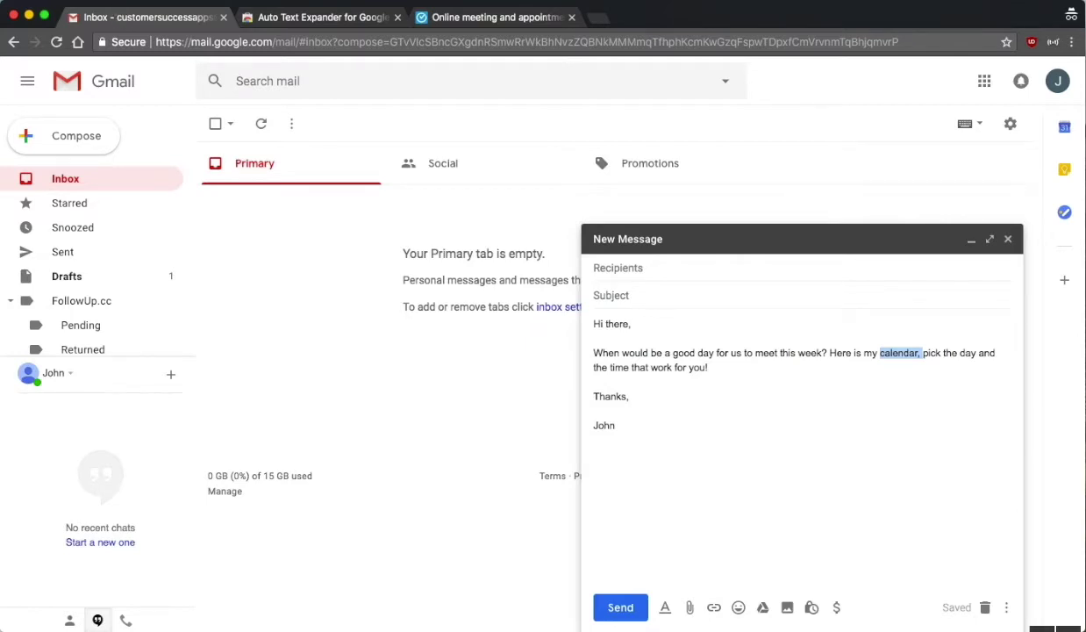
pyautogui.click(474, 18)
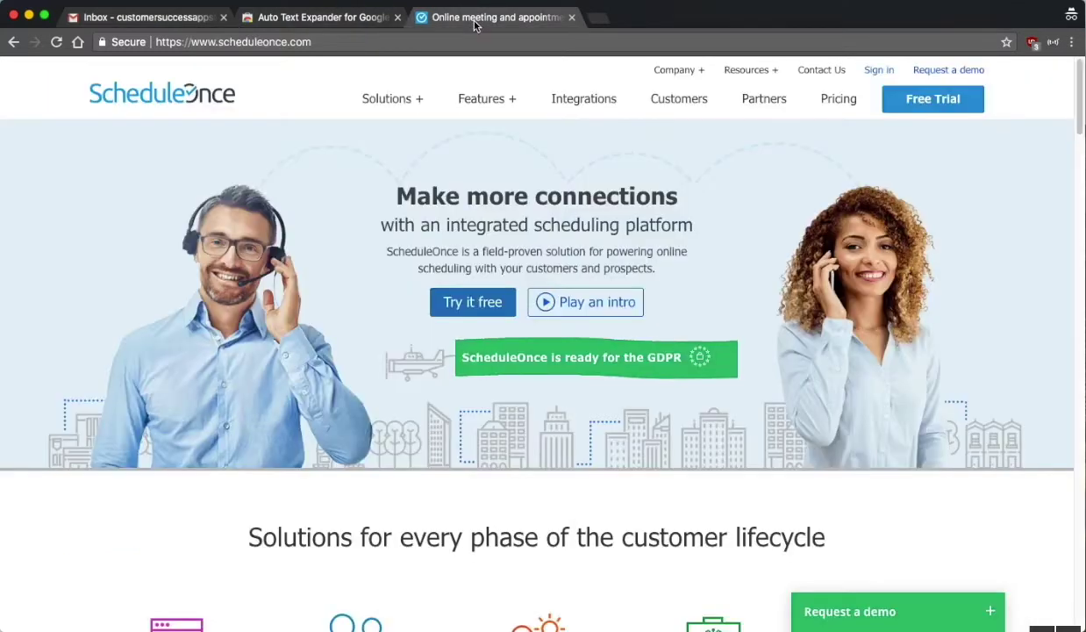
pyautogui.click(255, 44)
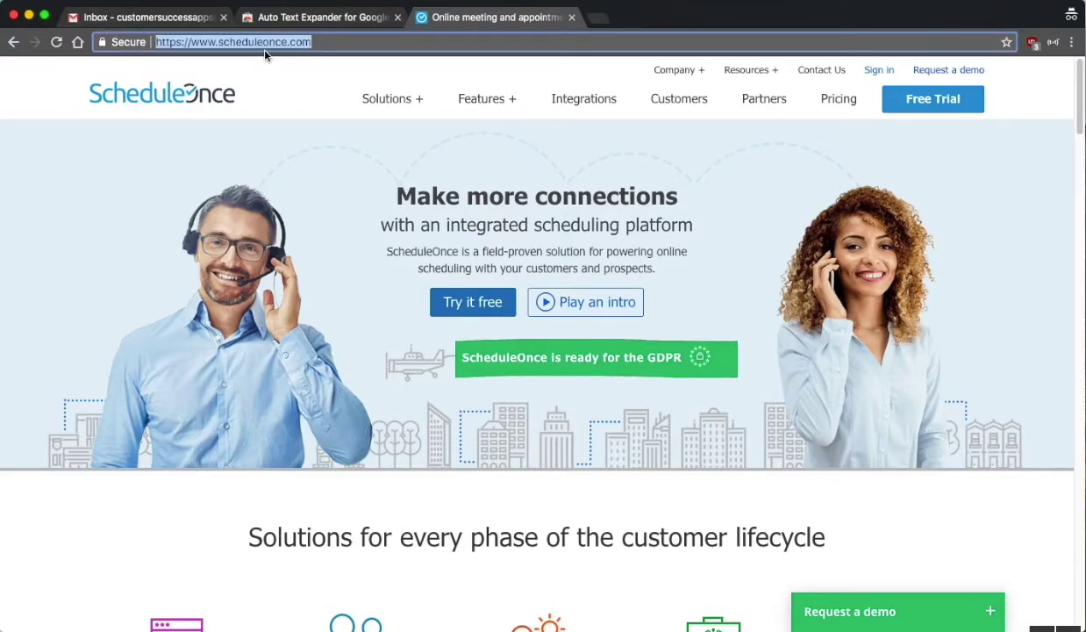
pyautogui.click(134, 22)
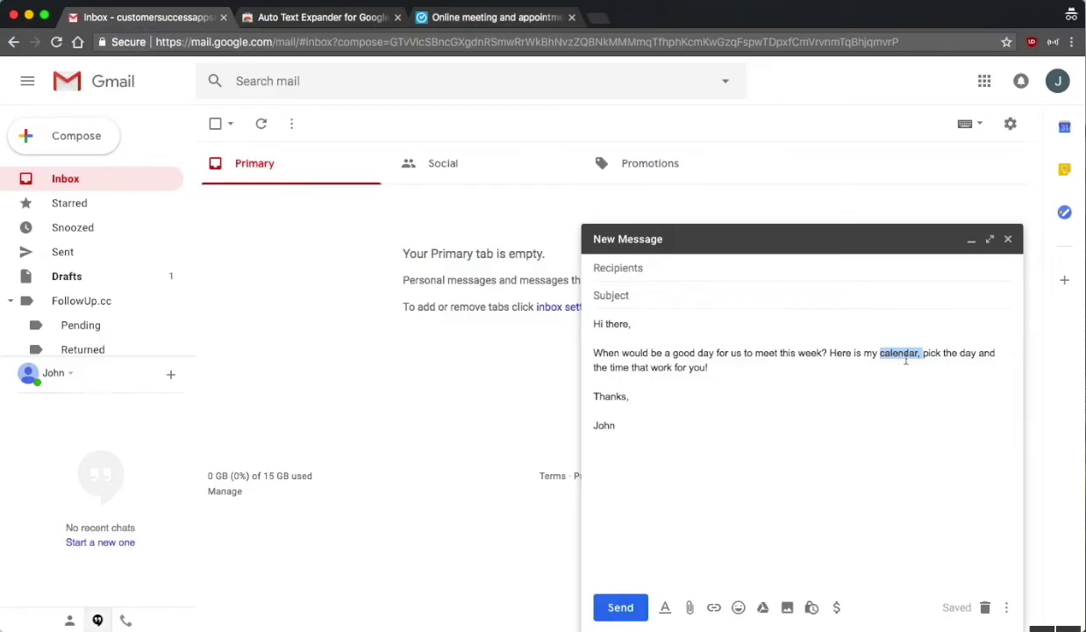
pyautogui.click(856, 358)
pyautogui.click(839, 399)
pyautogui.click(748, 452)
pyautogui.press('Return')
pyautogui.press('Return')
pyautogui.write('https://meetme.so/jetpackworkflowsuccess')
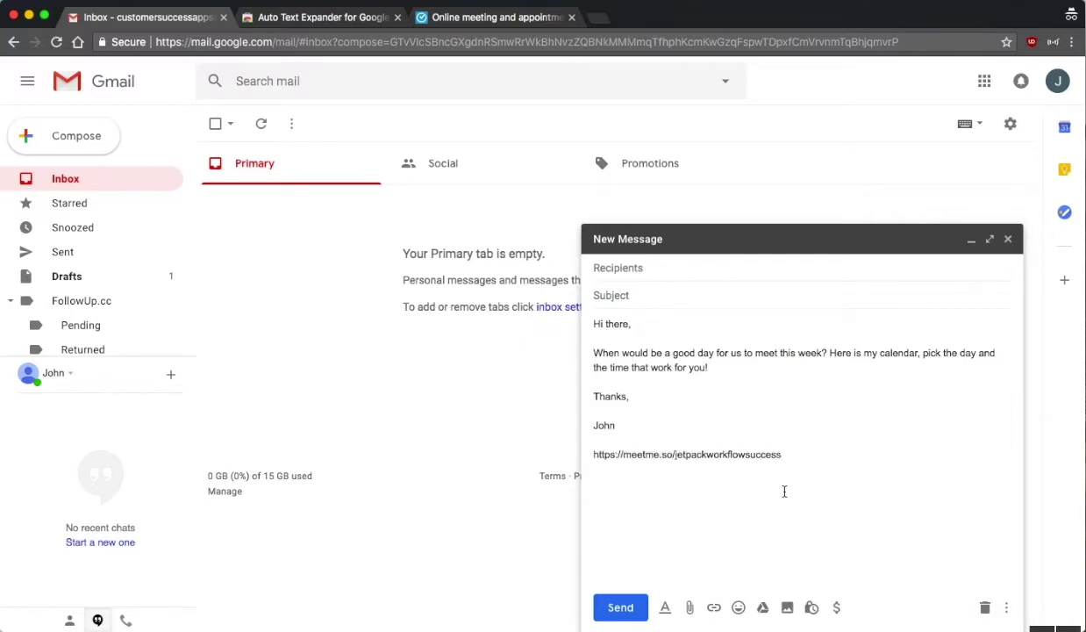
# - Try the 'meet' and 'meetlink' shortcuts, deleting each expanded meetme.so link line
pyautogui.tripleClick(711, 452)
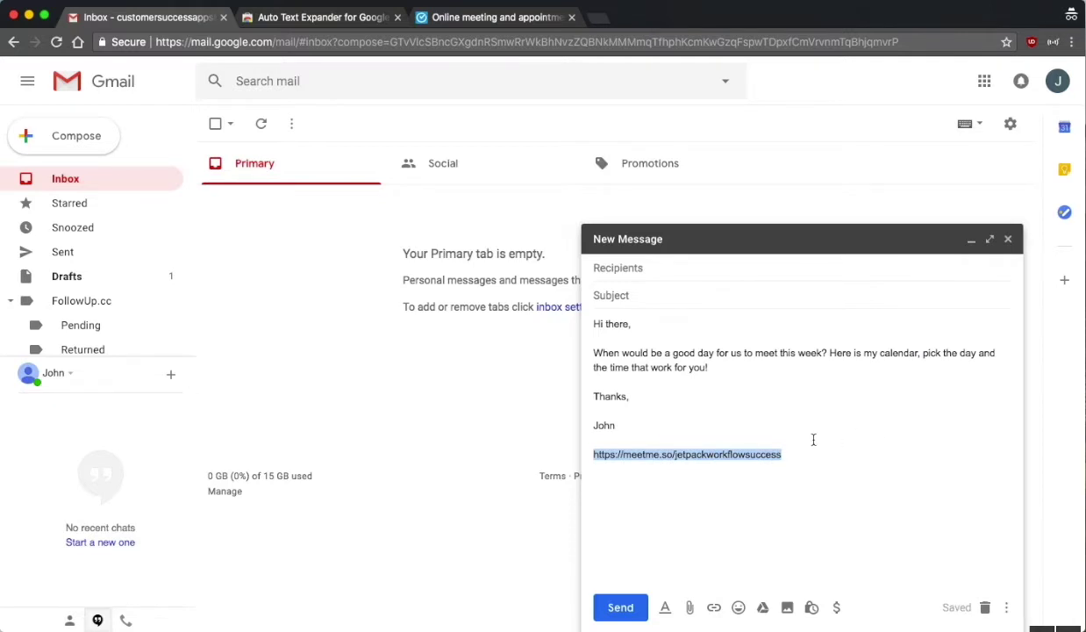
pyautogui.press('BackSpace')
pyautogui.write('meet')
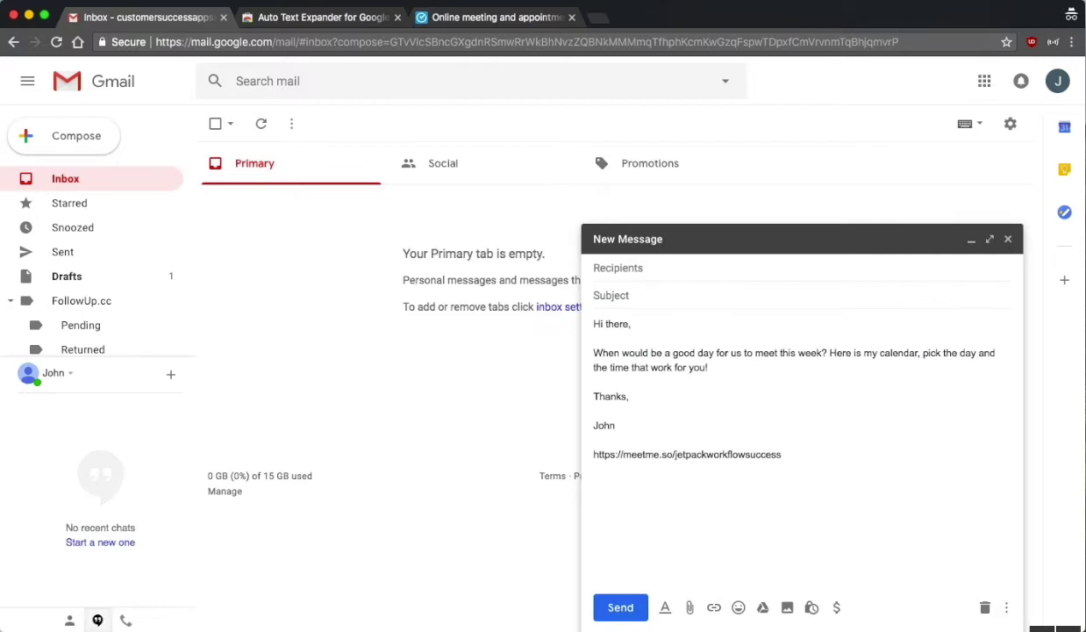
pyautogui.tripleClick(702, 458)
pyautogui.press('BackSpace')
pyautogui.write('m')
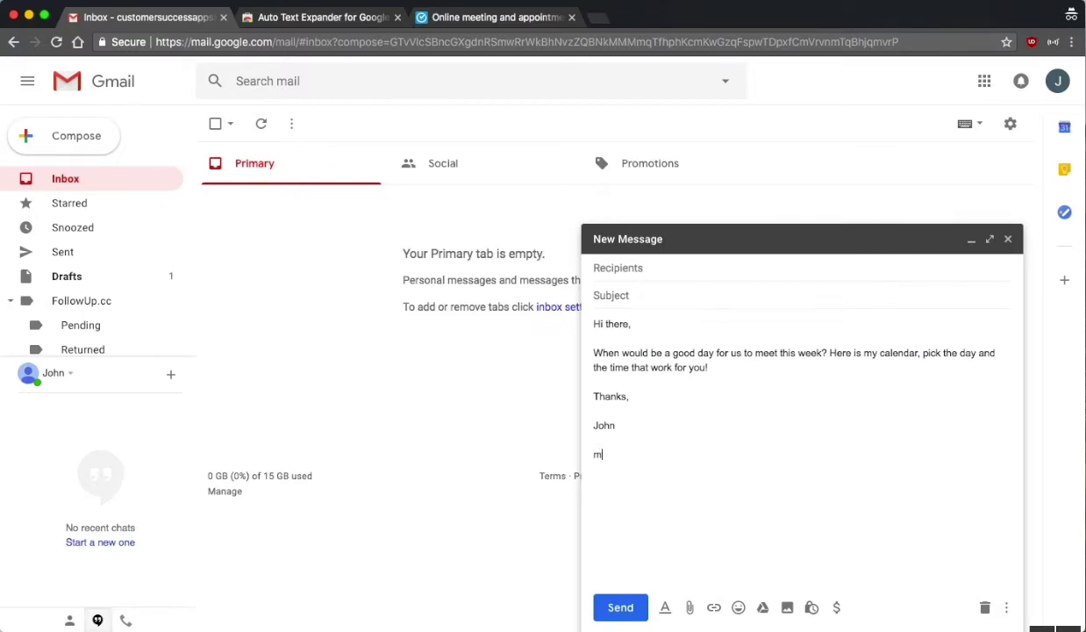
pyautogui.write('eetlink')
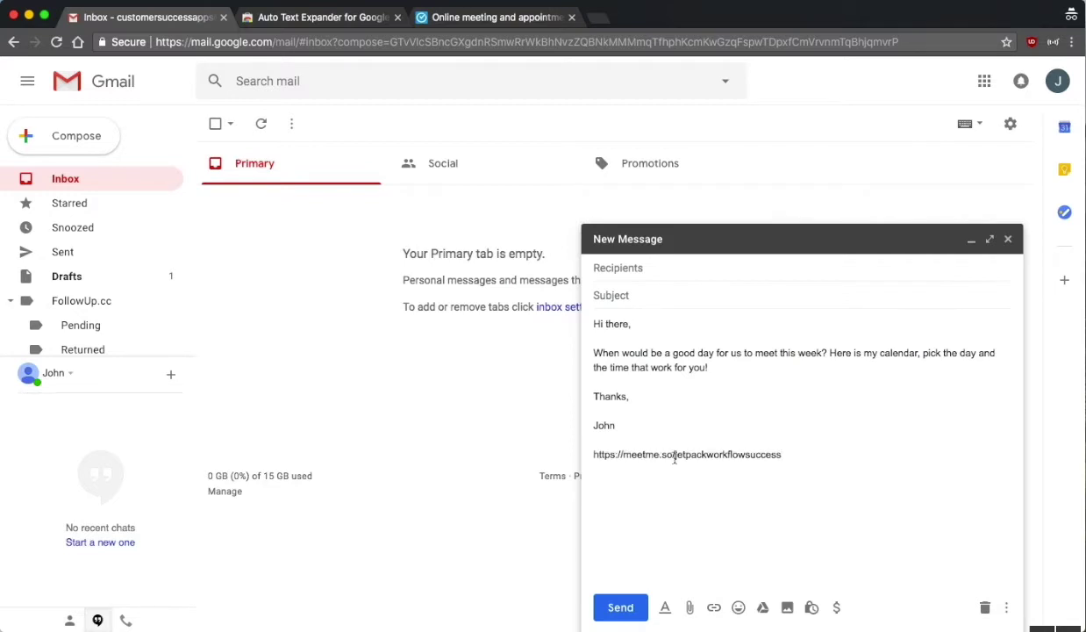
pyautogui.tripleClick(632, 457)
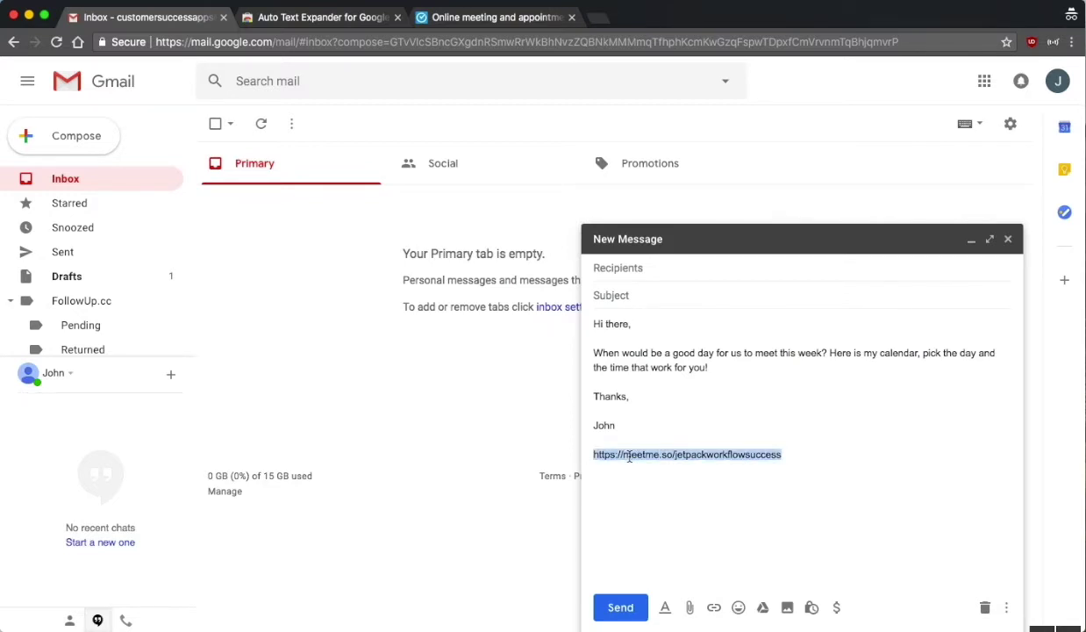
pyautogui.press('BackSpace')
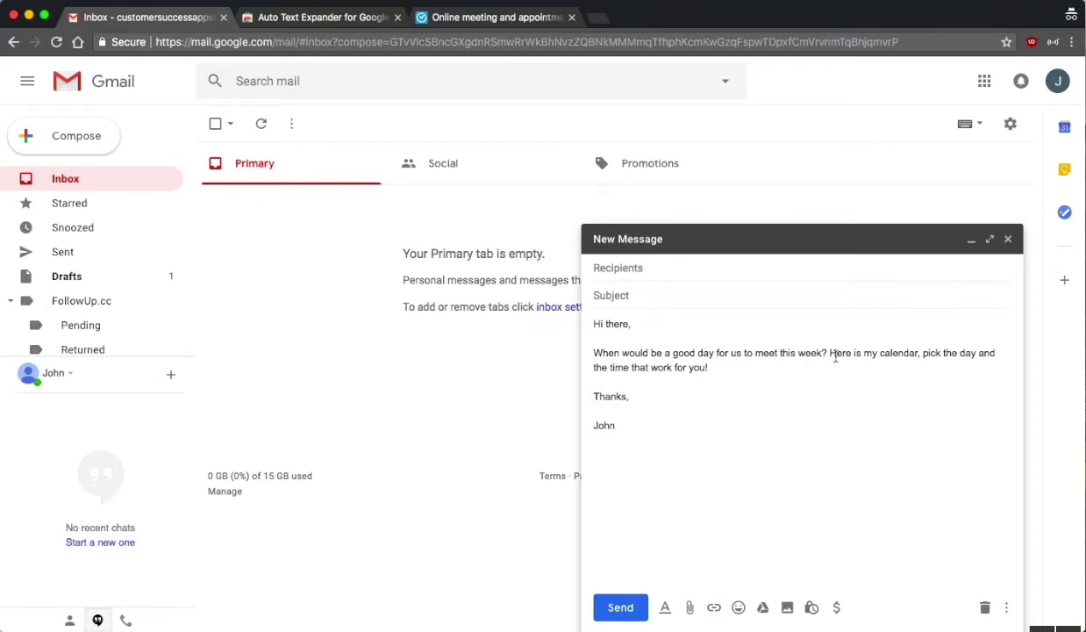
pyautogui.doubleClick(831, 353)
pyautogui.press('super+k')
pyautogui.write('https://meetme.so/jetpackworkflowsuccess')
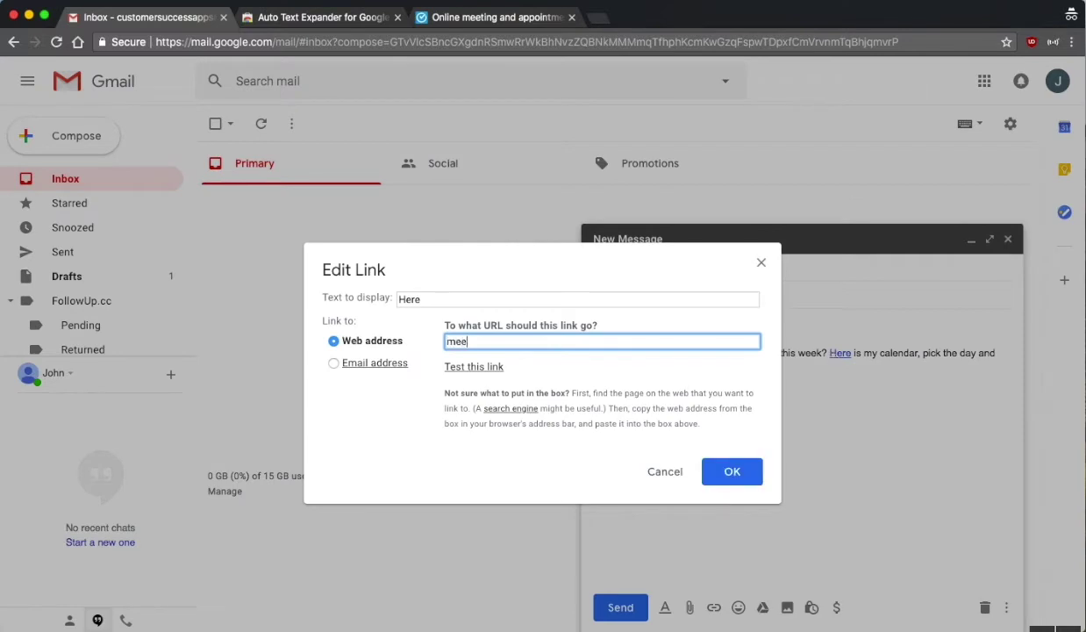
pyautogui.press('Return')
pyautogui.click(847, 418)
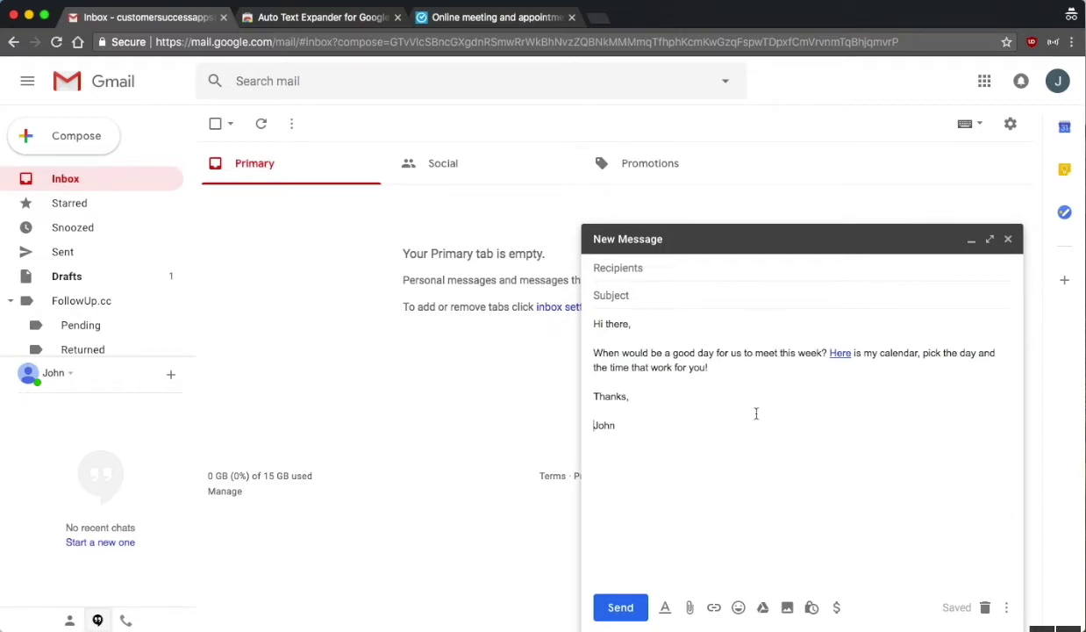
# - Expand the bugrep template below John and delete every line after 'User:'
pyautogui.press('Down')
pyautogui.press('Down')
pyautogui.write('bugrep')
pyautogui.press('BackSpace')
pyautogui.press('BackSpace')
pyautogui.press('BackSpace')
pyautogui.press('BackSpace')
pyautogui.press('BackSpace')
pyautogui.press('BackSpace')
pyautogui.write('bugrep')
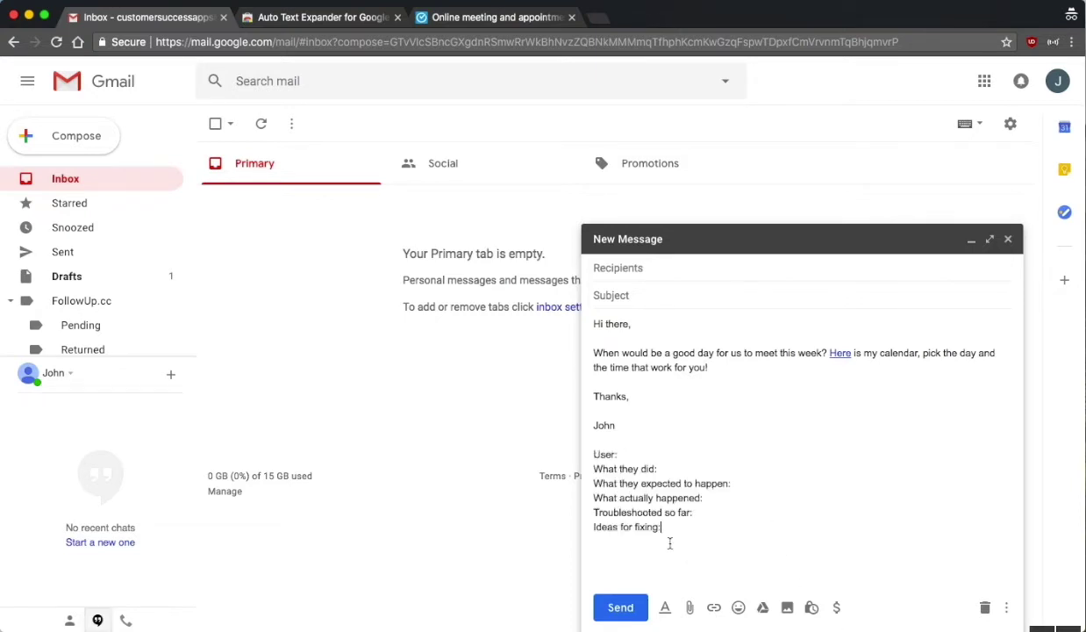
pyautogui.moveTo(669, 526); pyautogui.dragTo(553, 434)
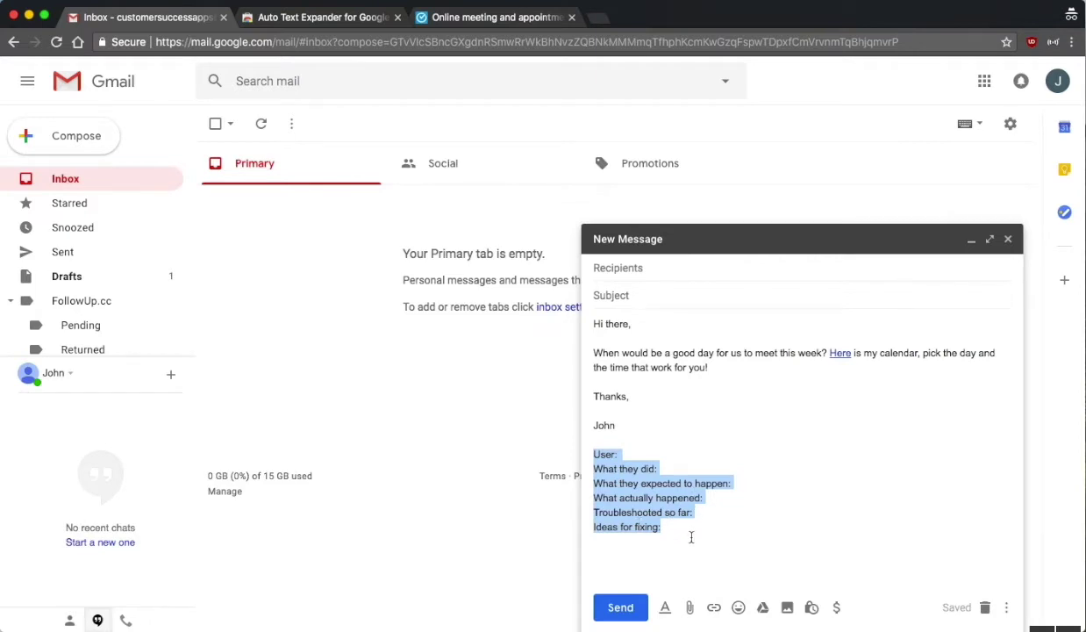
pyautogui.click(639, 509)
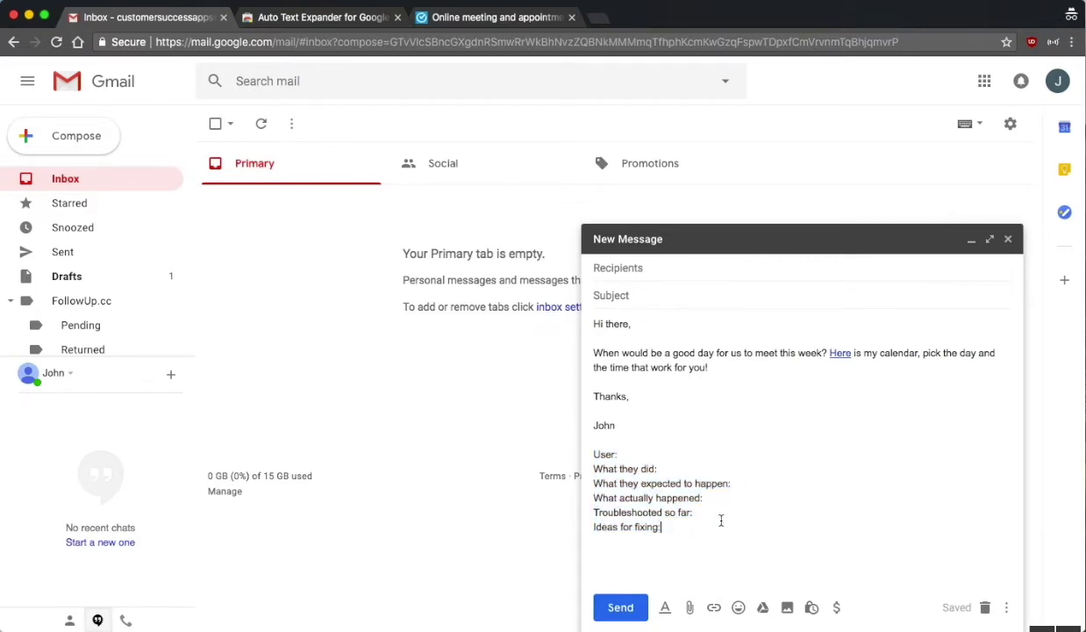
pyautogui.moveTo(660, 527); pyautogui.dragTo(585, 469)
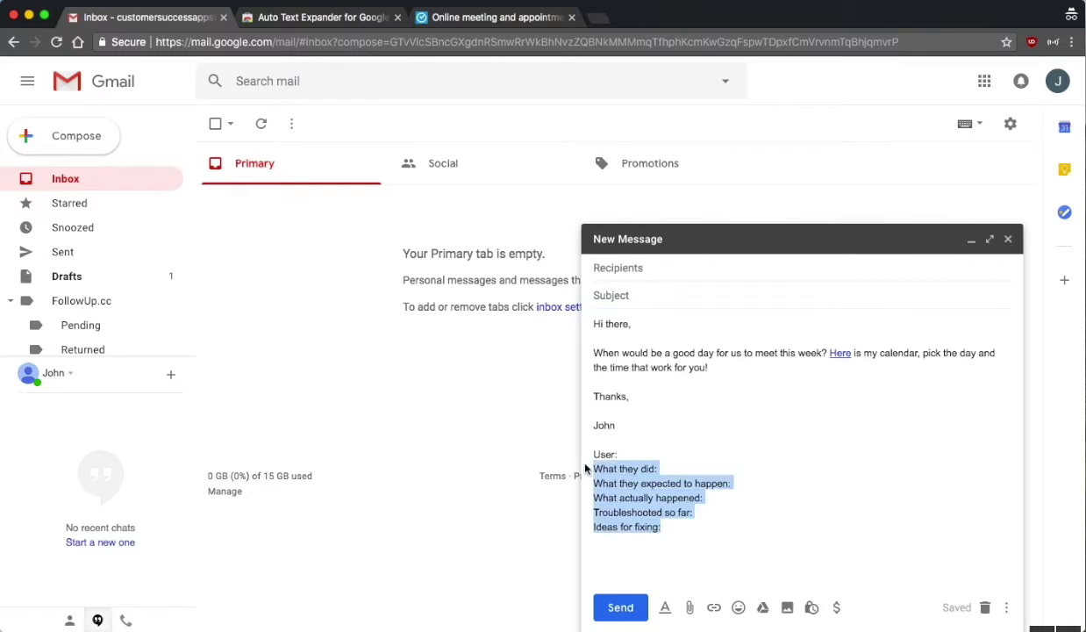
pyautogui.press('BackSpace')
pyautogui.press('BackSpace')
pyautogui.press('BackSpace')
pyautogui.press('BackSpace')
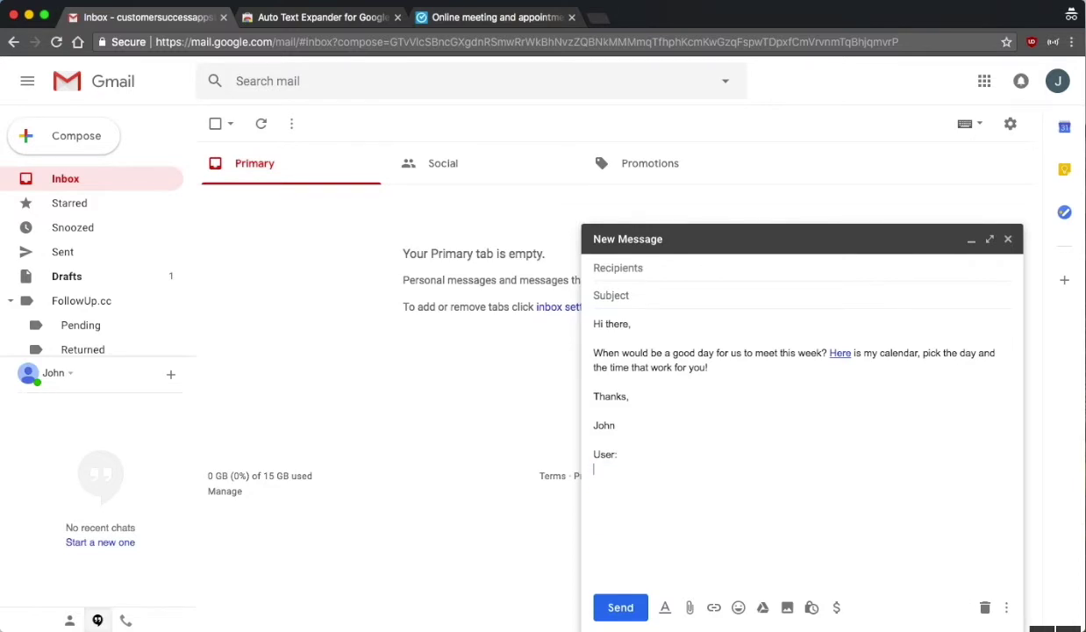
# - Remove the User: line, then try the chelseacal shortcut and cut its calendar link
pyautogui.press('BackSpace')
pyautogui.press('BackSpace')
pyautogui.press('BackSpace')
pyautogui.write('chelsea')
pyautogui.write('suc')
pyautogui.press('BackSpace')
pyautogui.press('BackSpace')
pyautogui.press('BackSpace')
pyautogui.press('BackSpace')
pyautogui.press('BackSpace')
pyautogui.press('BackSpace')
pyautogui.press('BackSpace')
pyautogui.press('BackSpace')
pyautogui.press('BackSpace')
pyautogui.write('helseacal')
pyautogui.press('BackSpace')
pyautogui.press('BackSpace')
pyautogui.press('BackSpace')
pyautogui.press('BackSpace')
pyautogui.press('BackSpace')
pyautogui.press('BackSpace')
pyautogui.press('BackSpace')
pyautogui.press('BackSpace')
pyautogui.press('BackSpace')
pyautogui.press('BackSpace')
pyautogui.write('chelseacal')
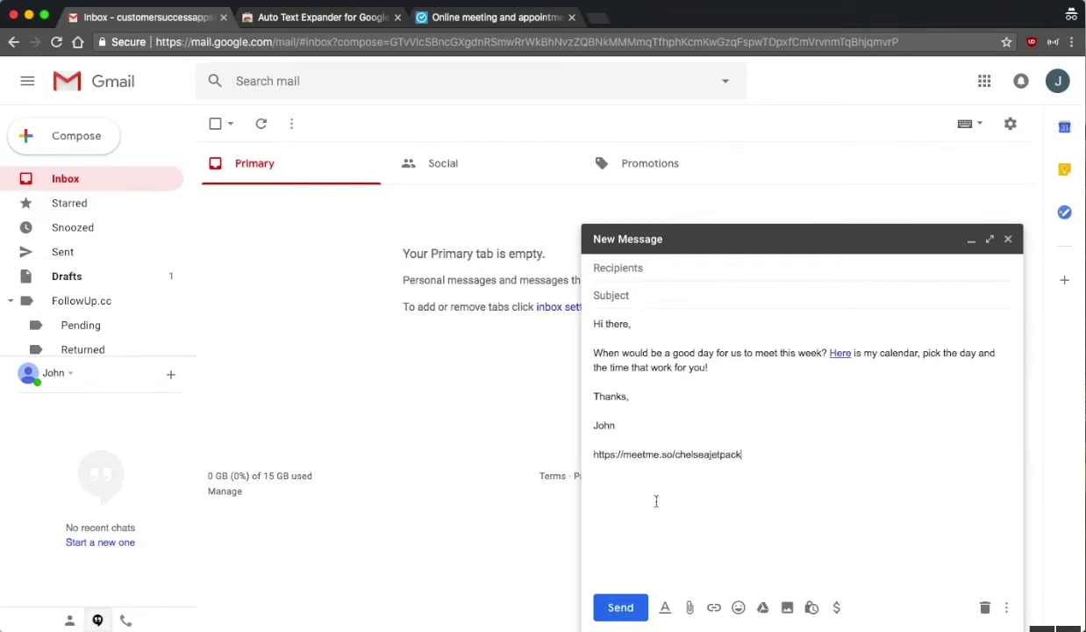
pyautogui.tripleClick(678, 455)
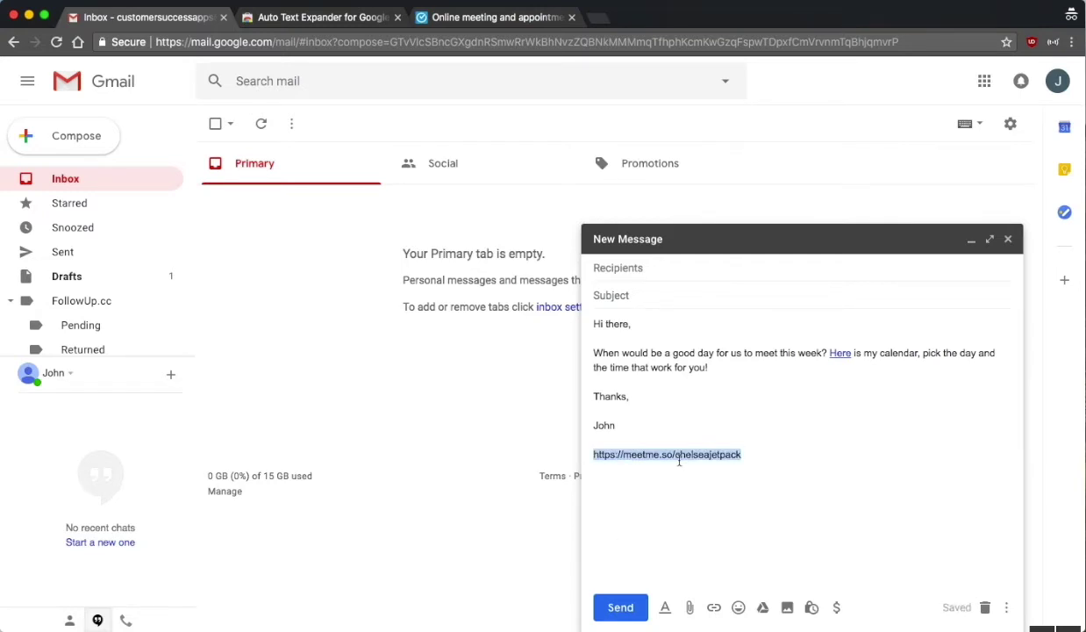
pyautogui.press('super+x')
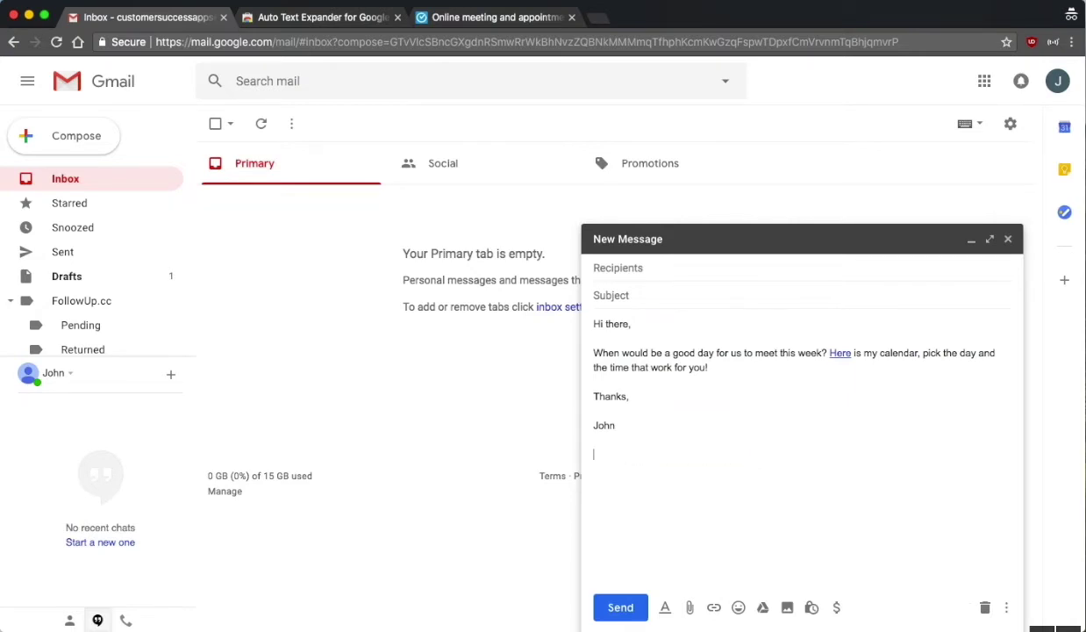
pyautogui.write('https://intercom.help/jetpackworkflow')
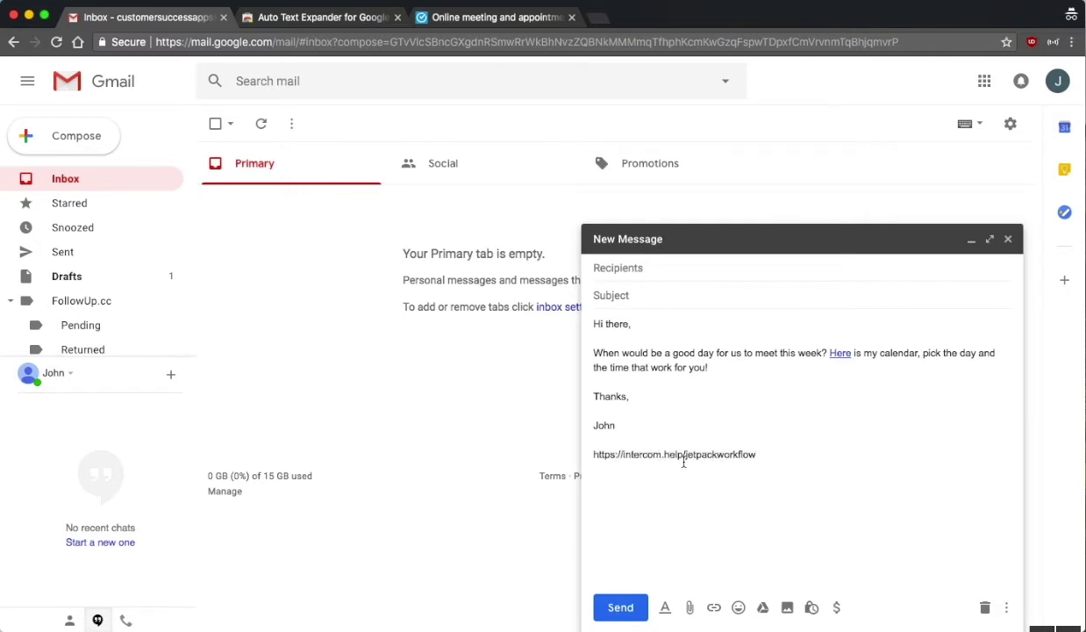
pyautogui.tripleClick(671, 452)
pyautogui.press('super+x')
pyautogui.press('BackSpace')
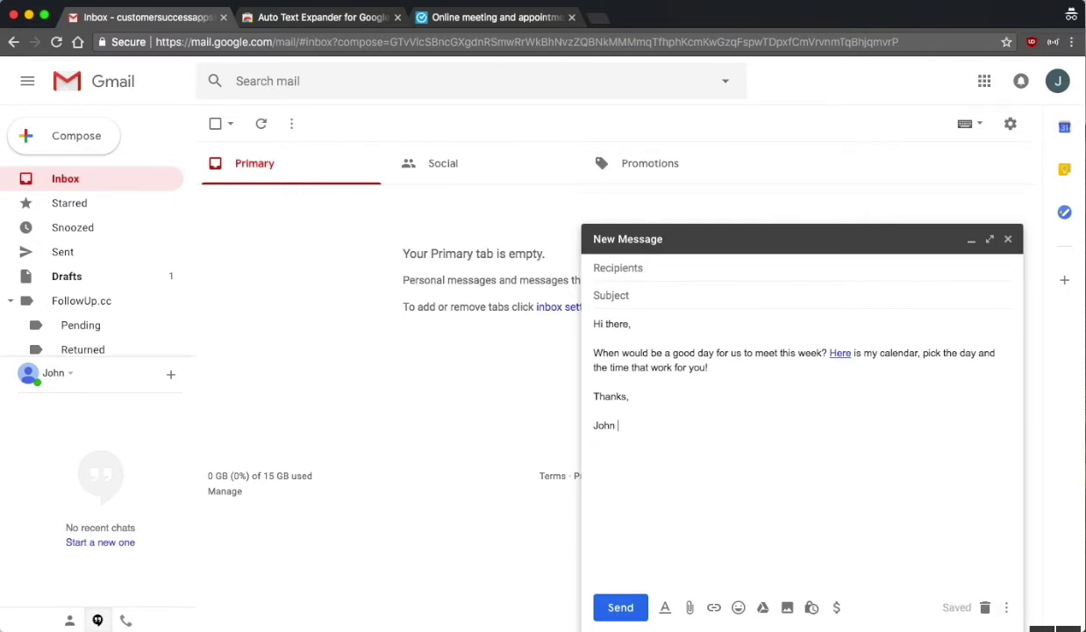
pyautogui.press('Return')
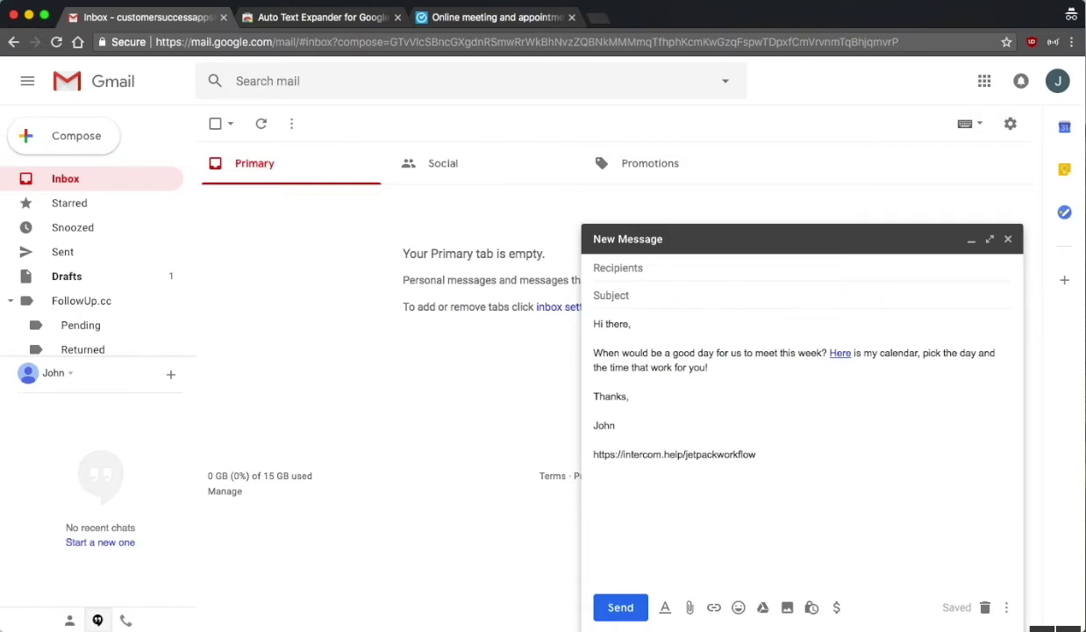
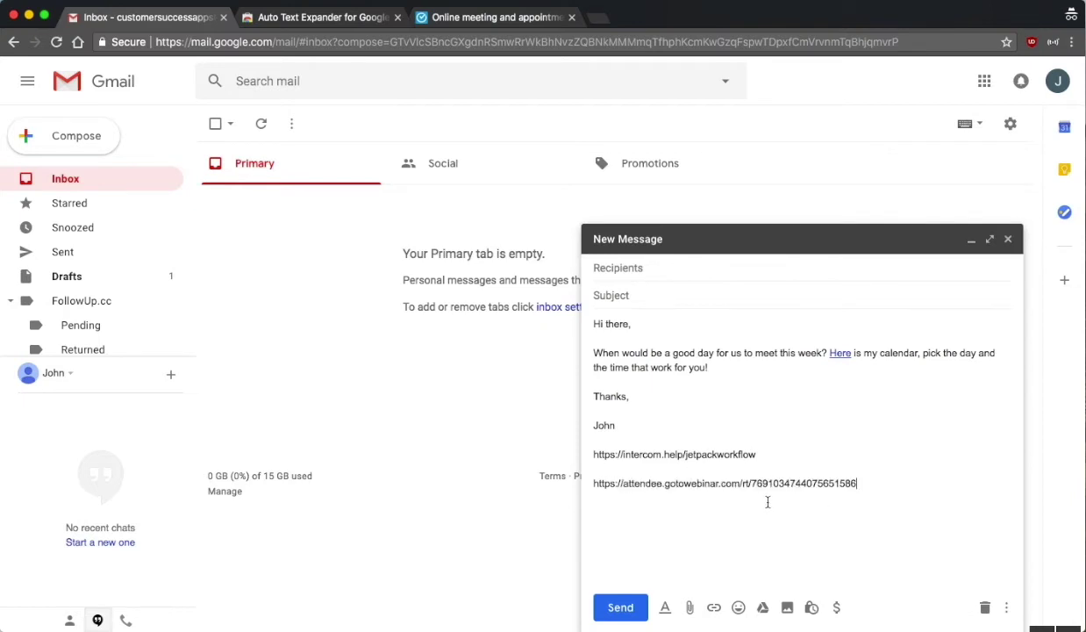
pyautogui.tripleClick(743, 483)
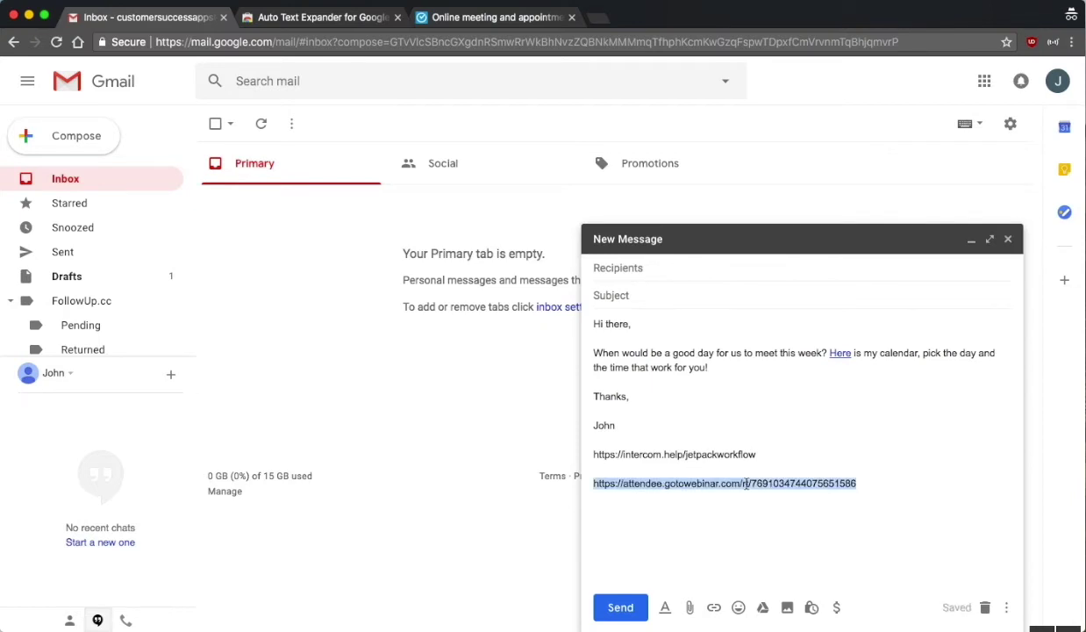
pyautogui.press('BackSpace')
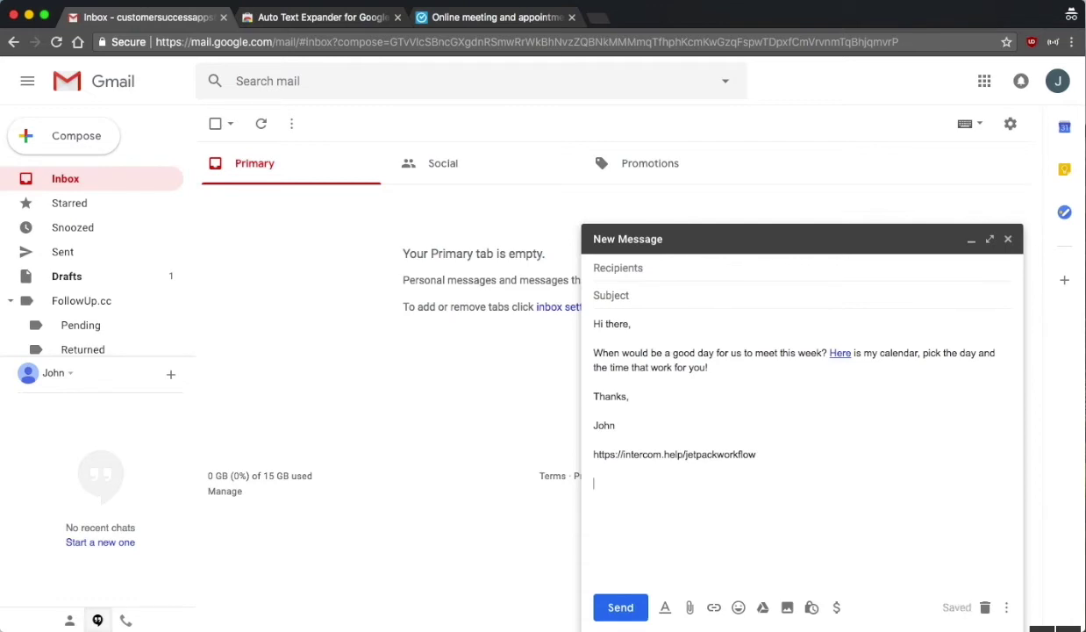
pyautogui.write('https://jetpackworkflow.uservoice.com/knowledgebase/topics/129949-6-steps-of-setup')
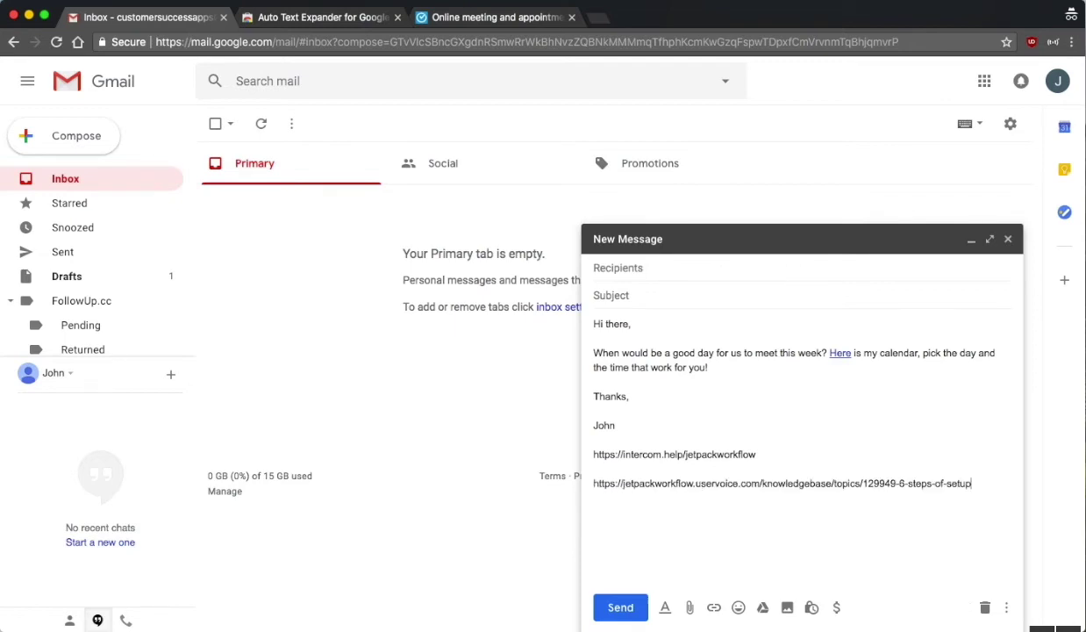
pyautogui.tripleClick(761, 482)
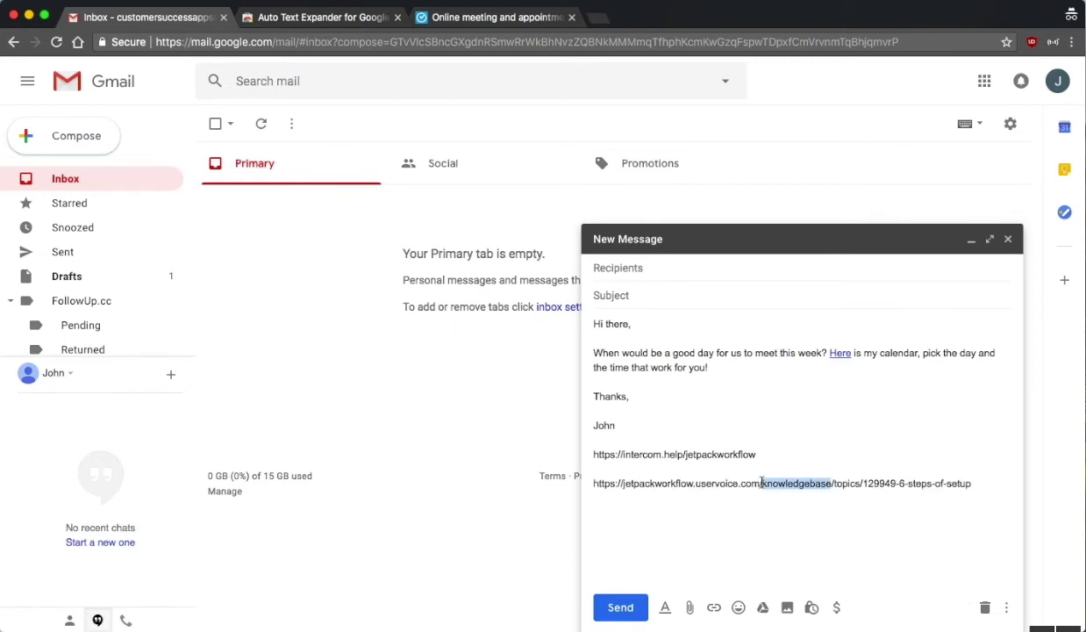
pyautogui.press('BackSpace')
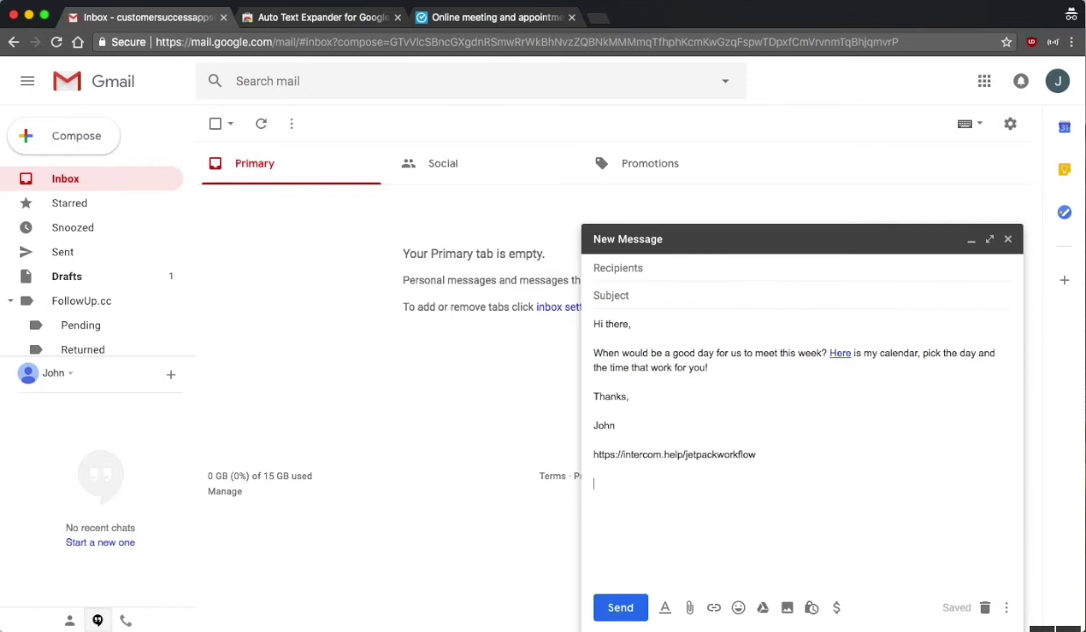
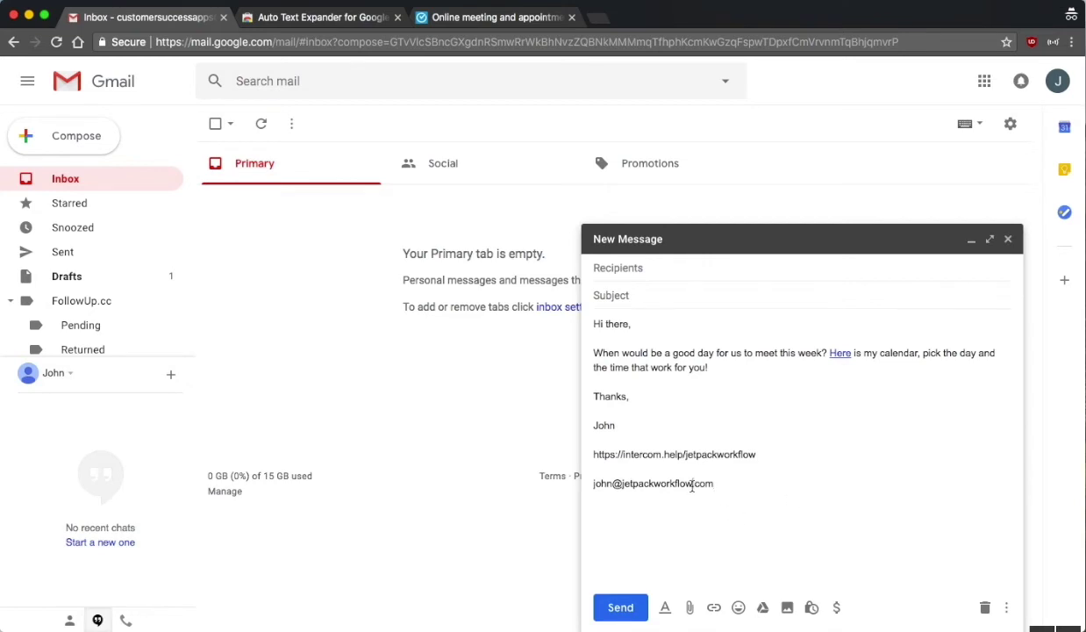
pyautogui.tripleClick(700, 483)
pyautogui.tripleClick(682, 483)
pyautogui.press('BackSpace')
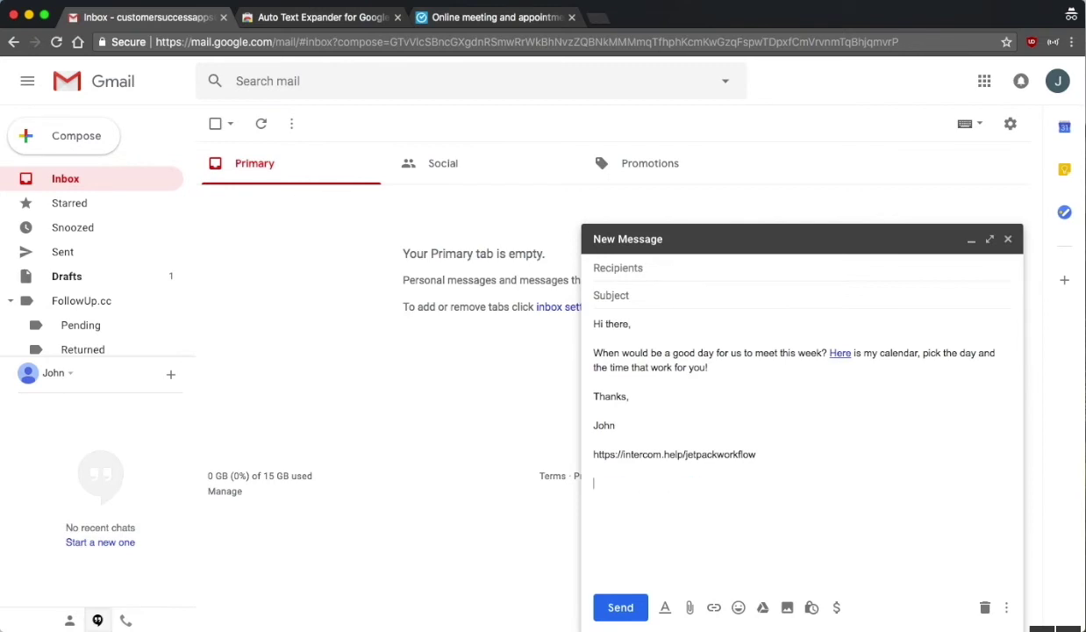
# - Try the D8 date shortcut, then delete the date line and the intercom.help link line
pyautogui.write('d*')
pyautogui.press('BackSpace')
pyautogui.write('D8')
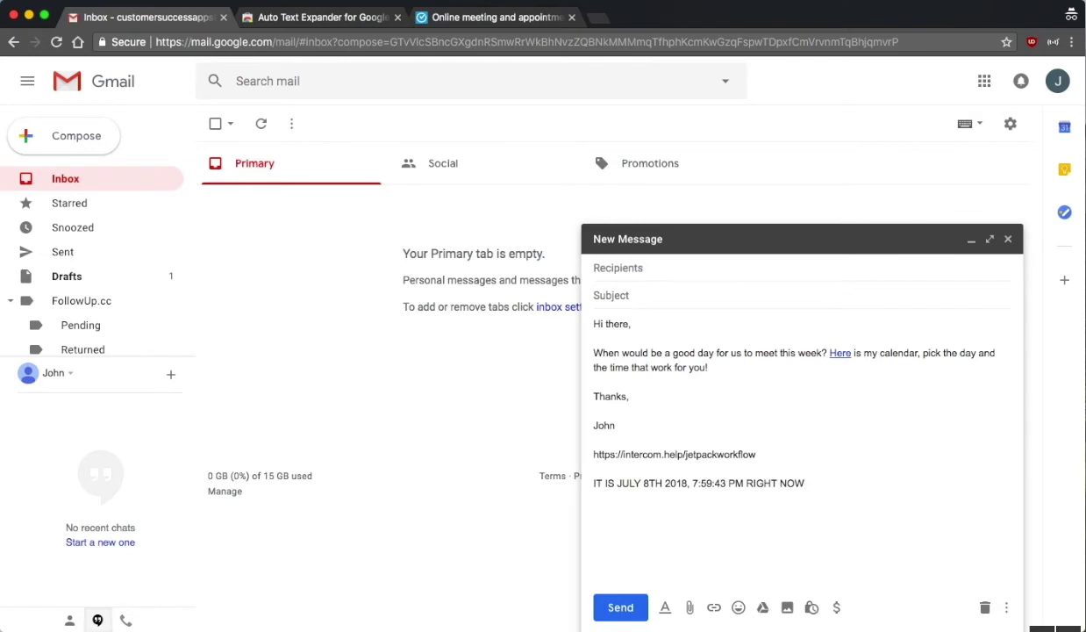
pyautogui.tripleClick(678, 483)
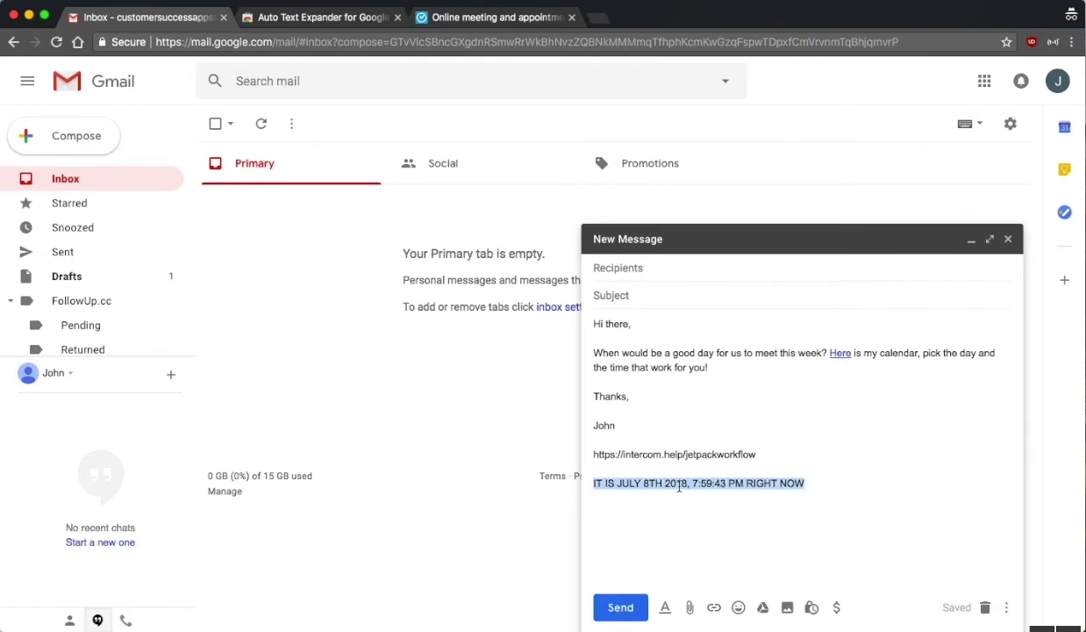
pyautogui.press('BackSpace')
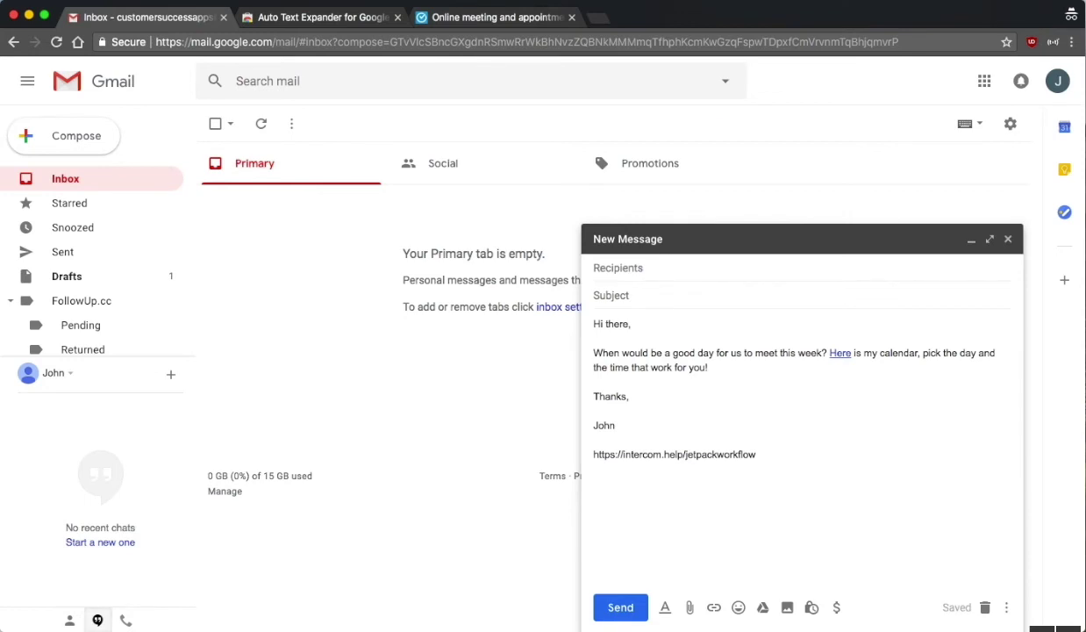
pyautogui.tripleClick(737, 453)
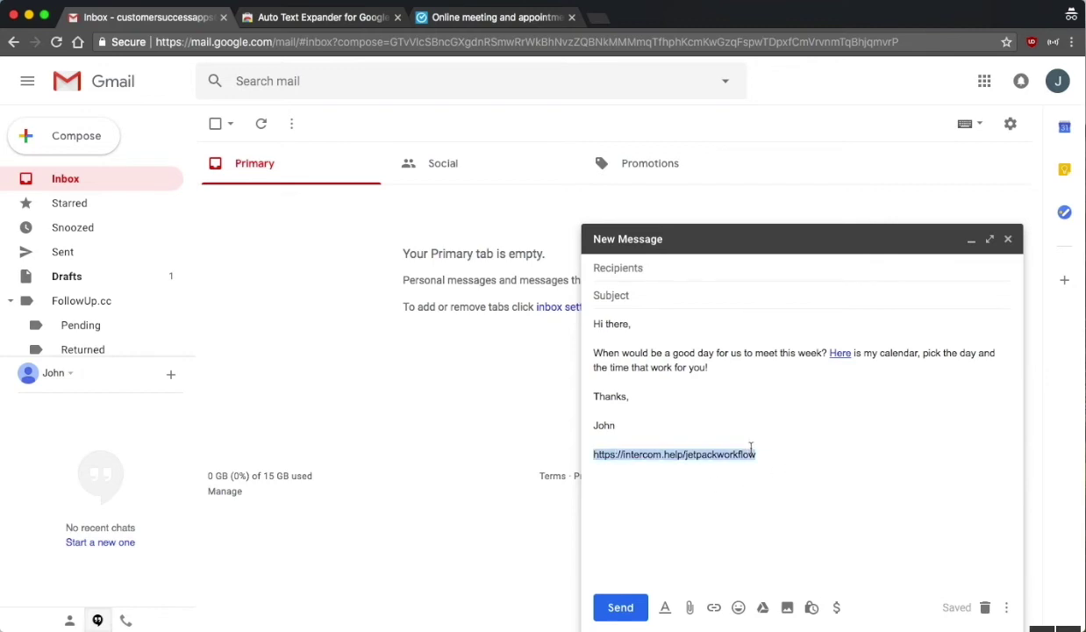
pyautogui.press('BackSpace')
# - Select the message from 'Hi there,' to 'John' and open the Auto Text Expander options
pyautogui.moveTo(638, 442); pyautogui.dragTo(576, 311)
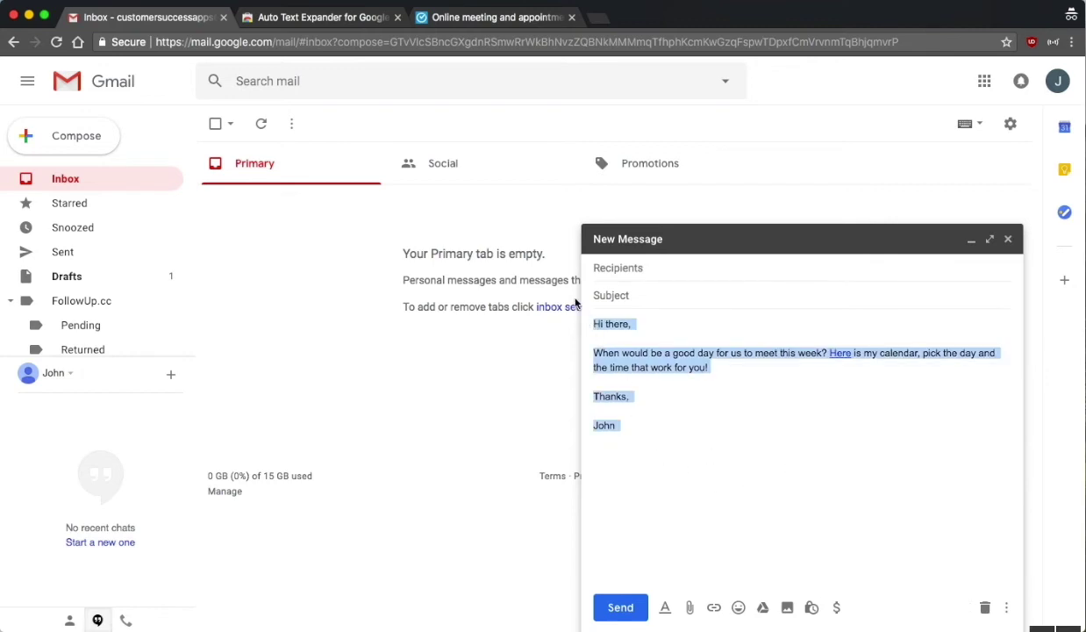
pyautogui.rightClick(1052, 46)
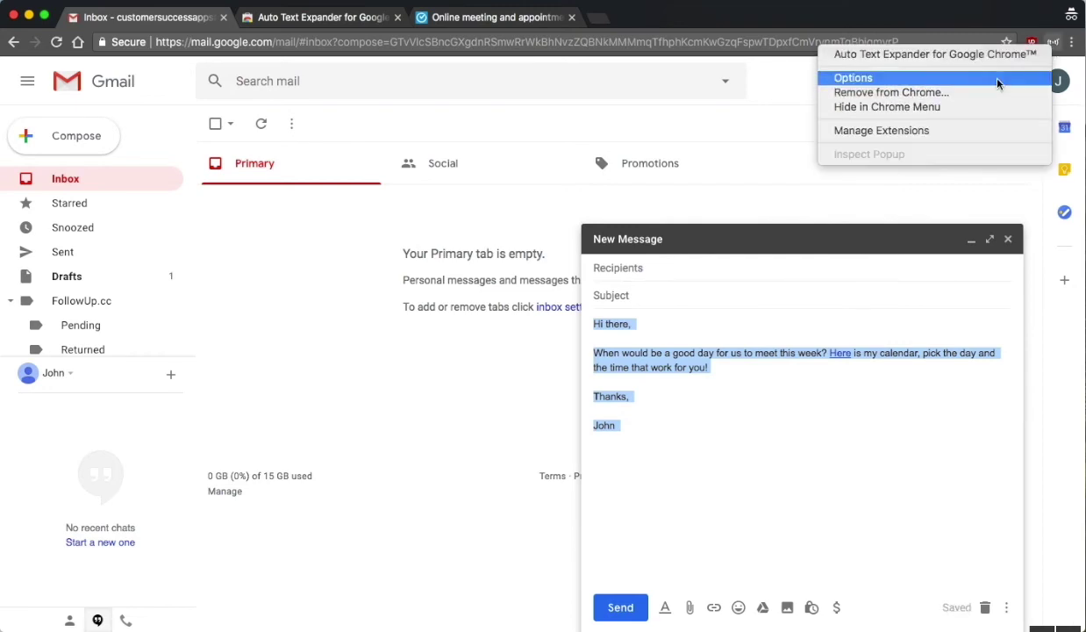
pyautogui.click(962, 77)
pyautogui.scroll(-1, 441, 332)
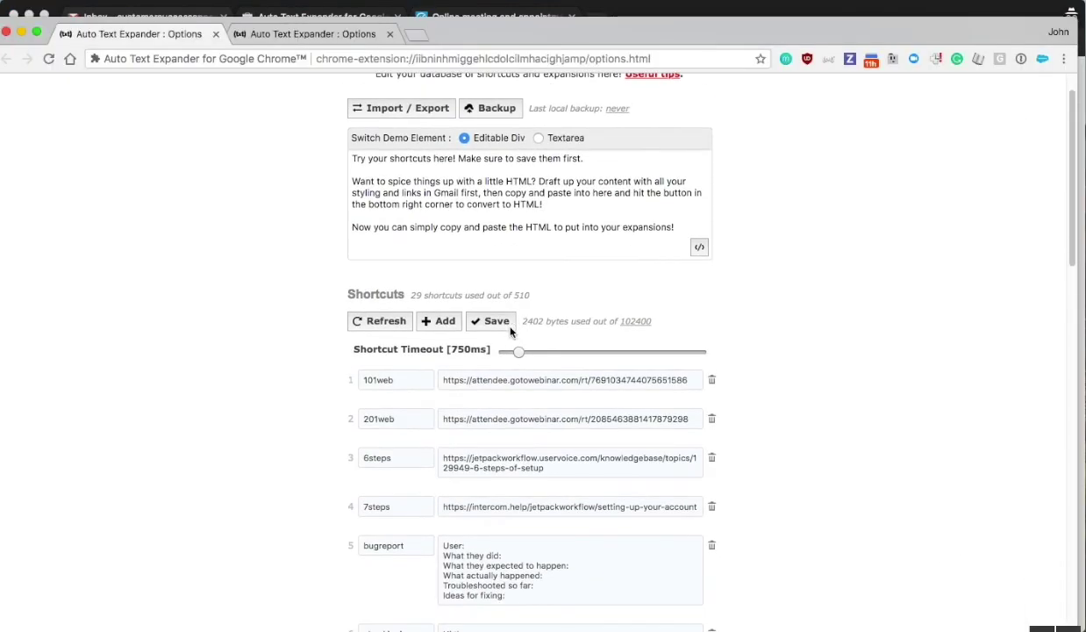
# - Add a new shortcut whose expanded text is the copied meeting-request message
pyautogui.click(440, 321)
pyautogui.click(472, 381)
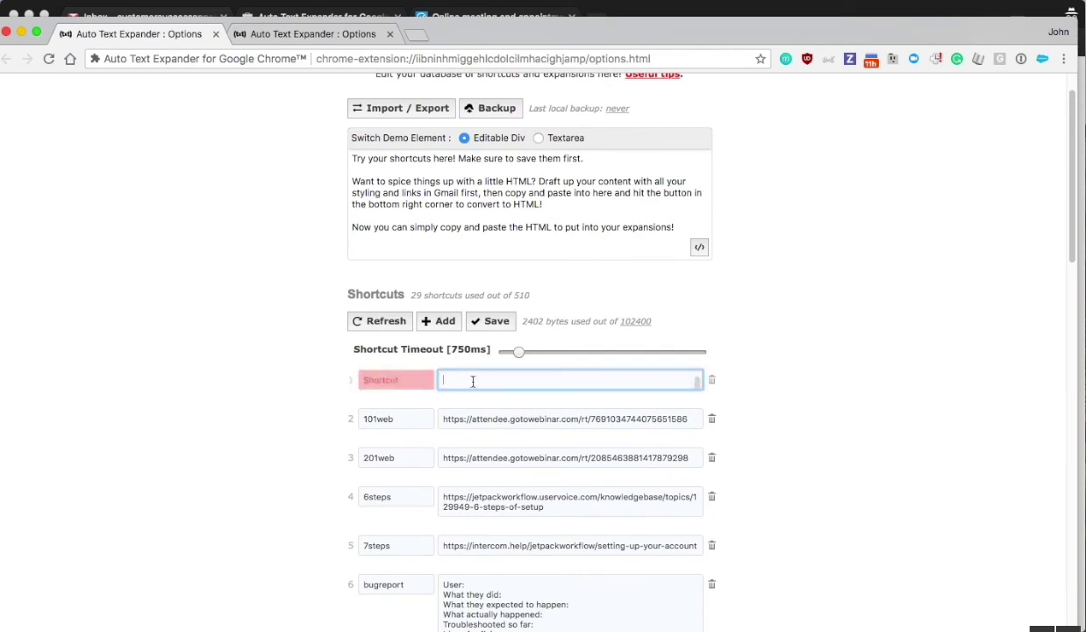
pyautogui.press('super+grave')
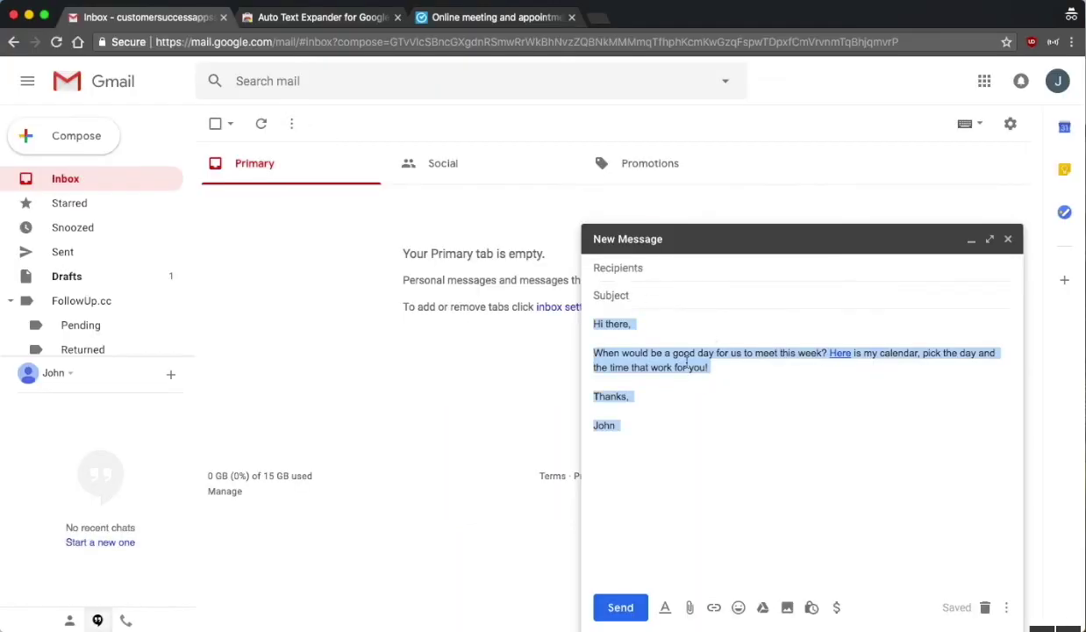
pyautogui.rightClick(687, 363)
pyautogui.click(714, 439)
pyautogui.press('super+grave')
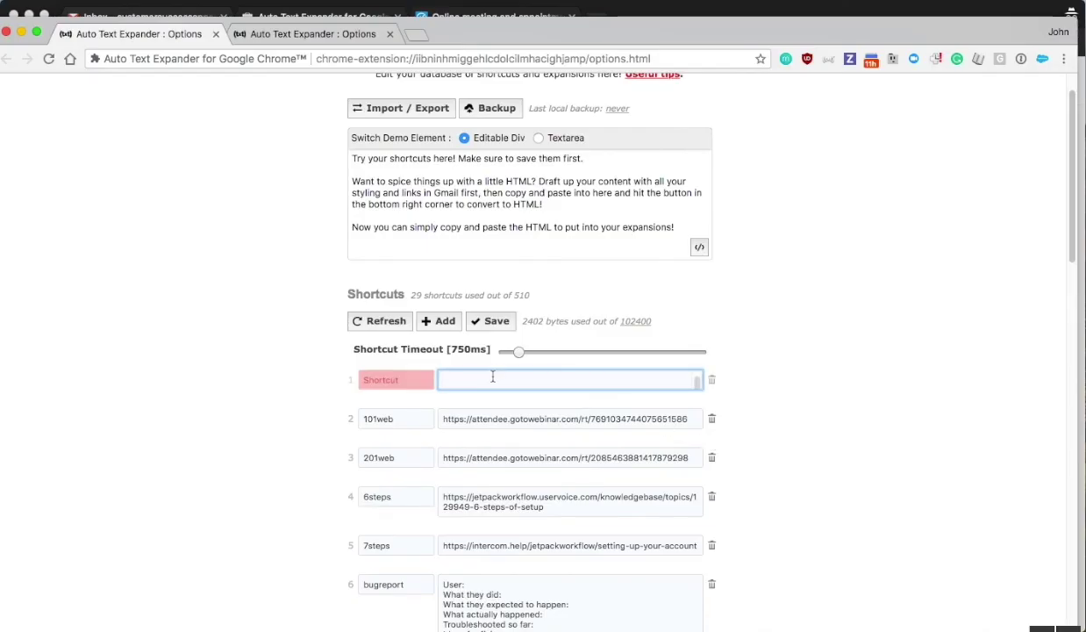
pyautogui.rightClick(493, 376)
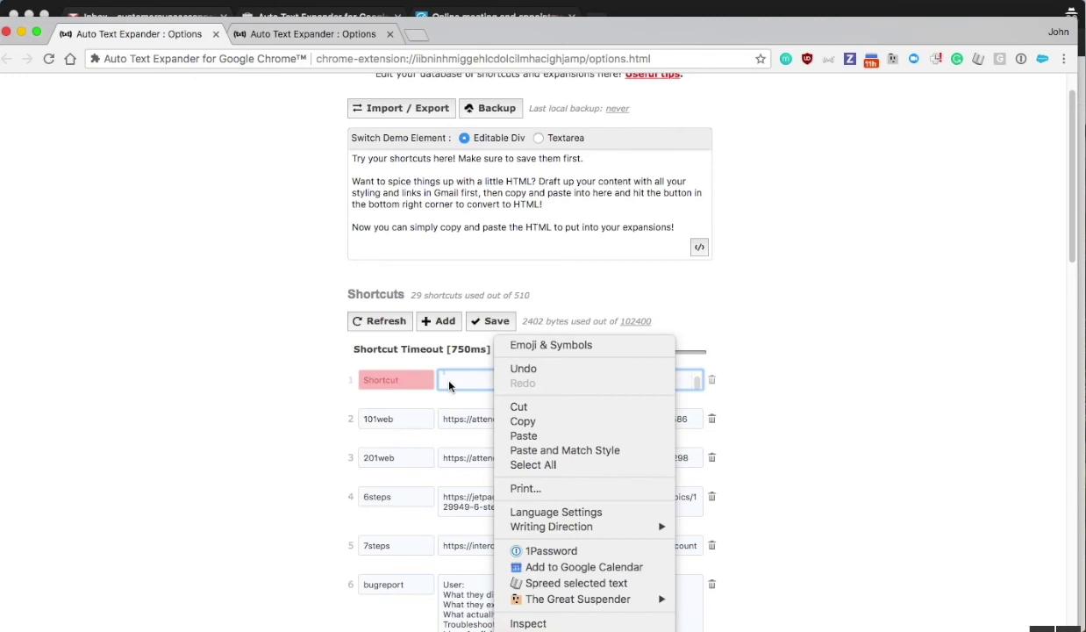
pyautogui.click(451, 380)
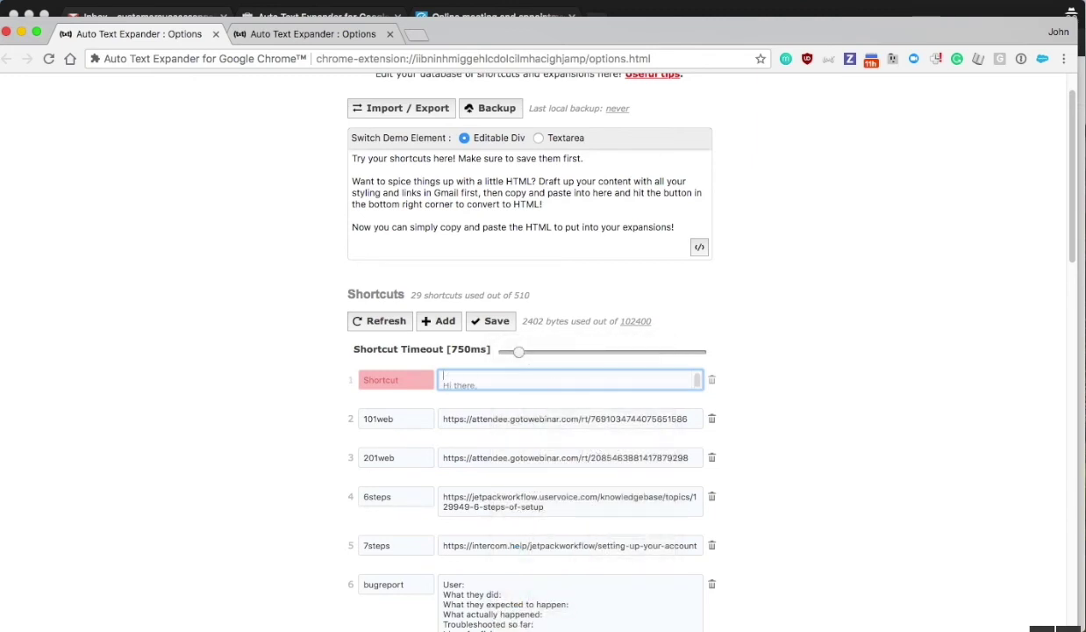
# - Name the shortcut successcal and save it, making 30 shortcuts
pyautogui.click(395, 383)
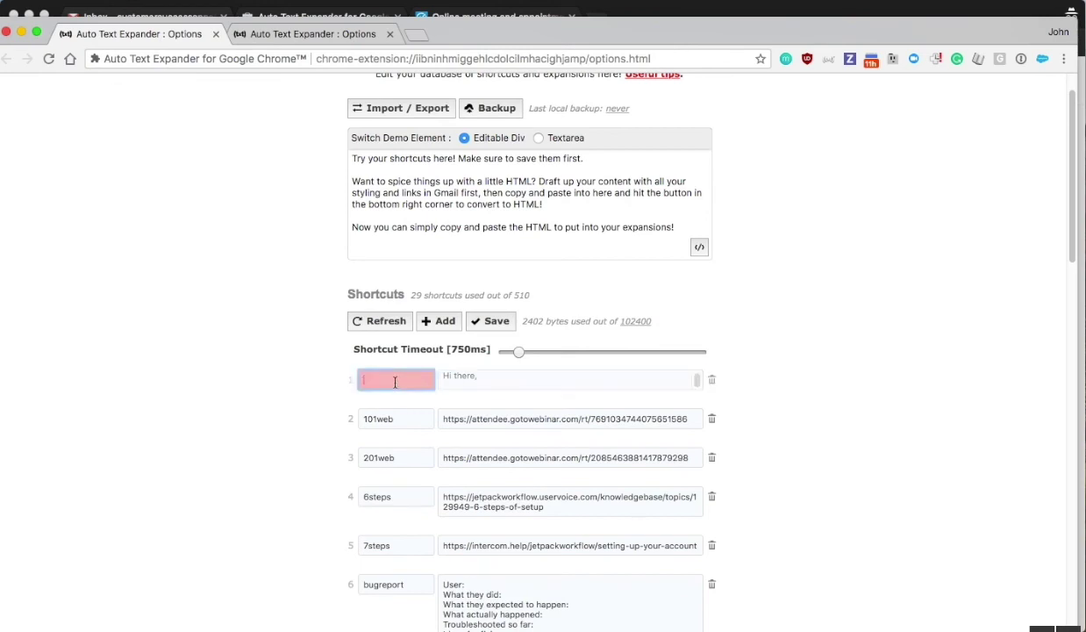
pyautogui.write('successcal')
pyautogui.click(481, 322)
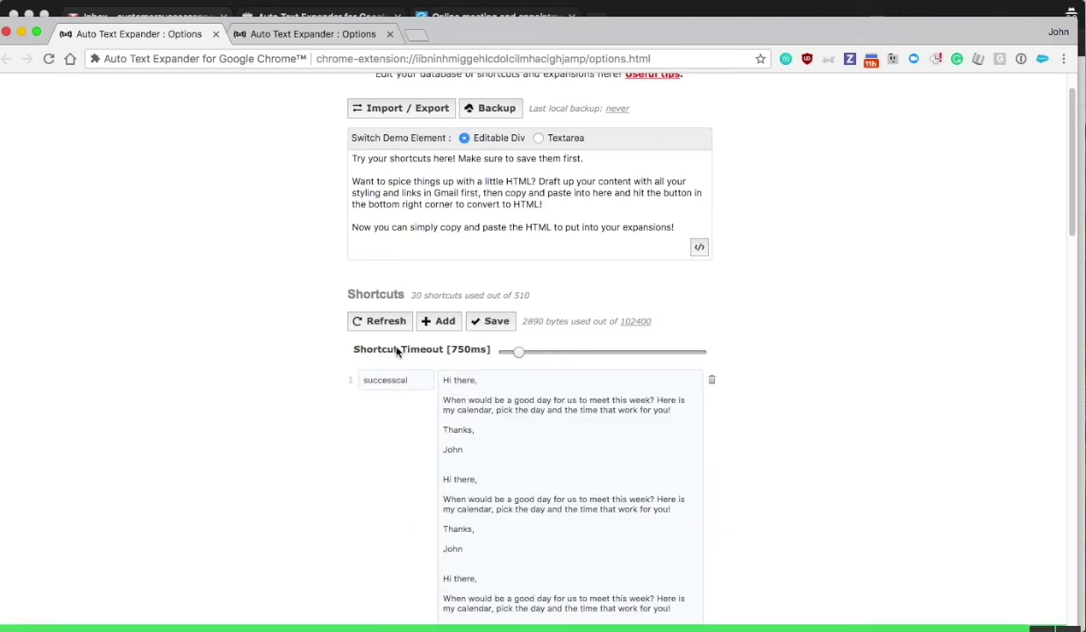
pyautogui.click(267, 8)
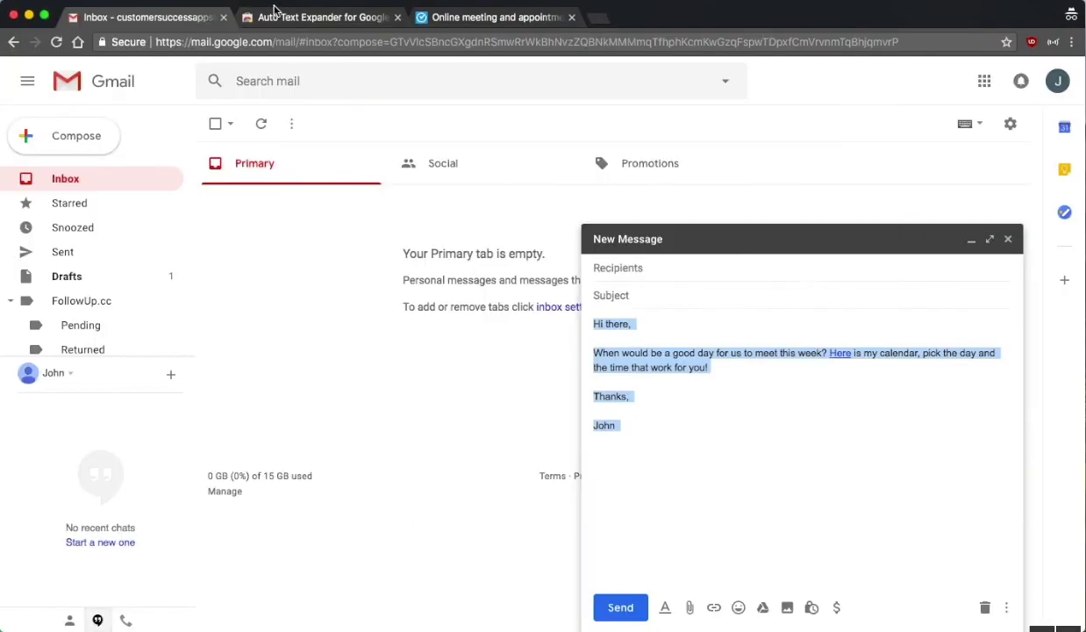
# - Clear the body, type successcal to test the expansion, then delete the expanded text
pyautogui.press('BackSpace')
pyautogui.write('su')
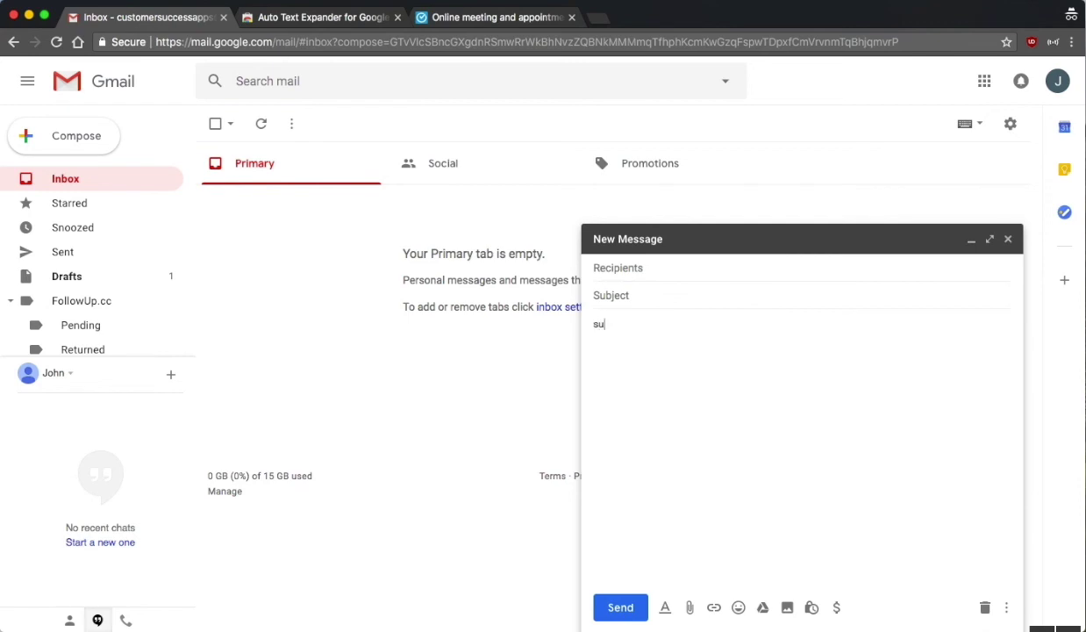
pyautogui.write('ccesscal')
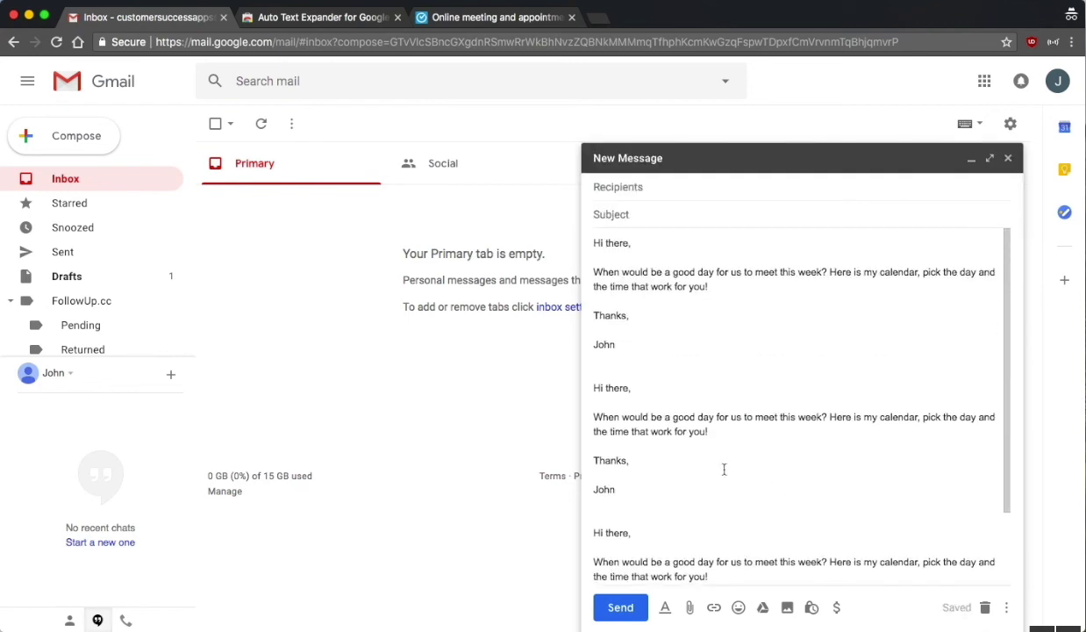
pyautogui.moveTo(673, 547); pyautogui.dragTo(571, 213)
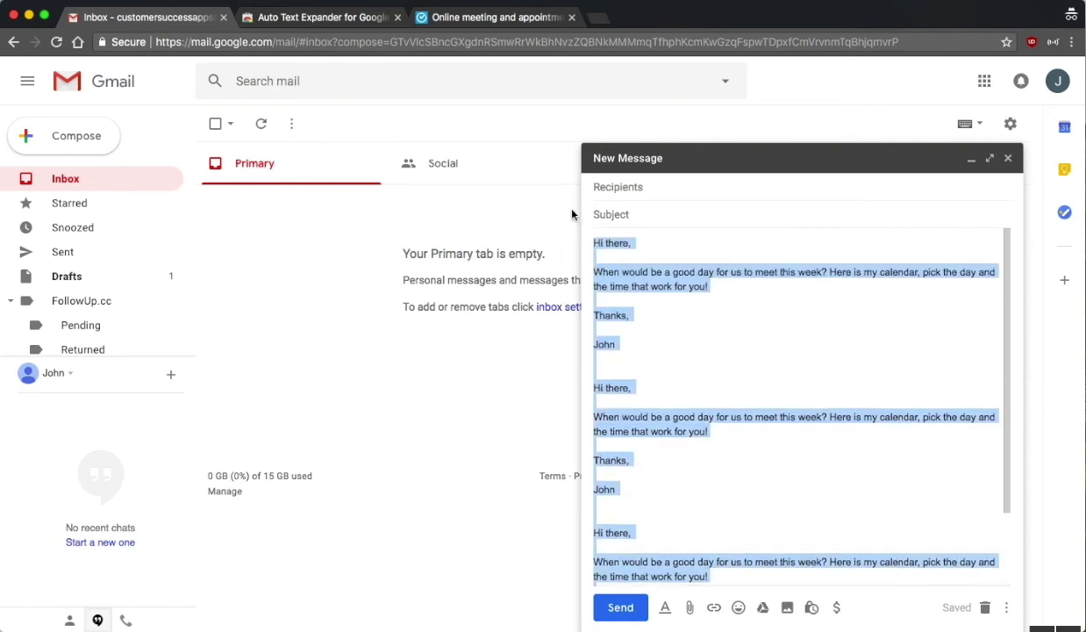
pyautogui.press('BackSpace')
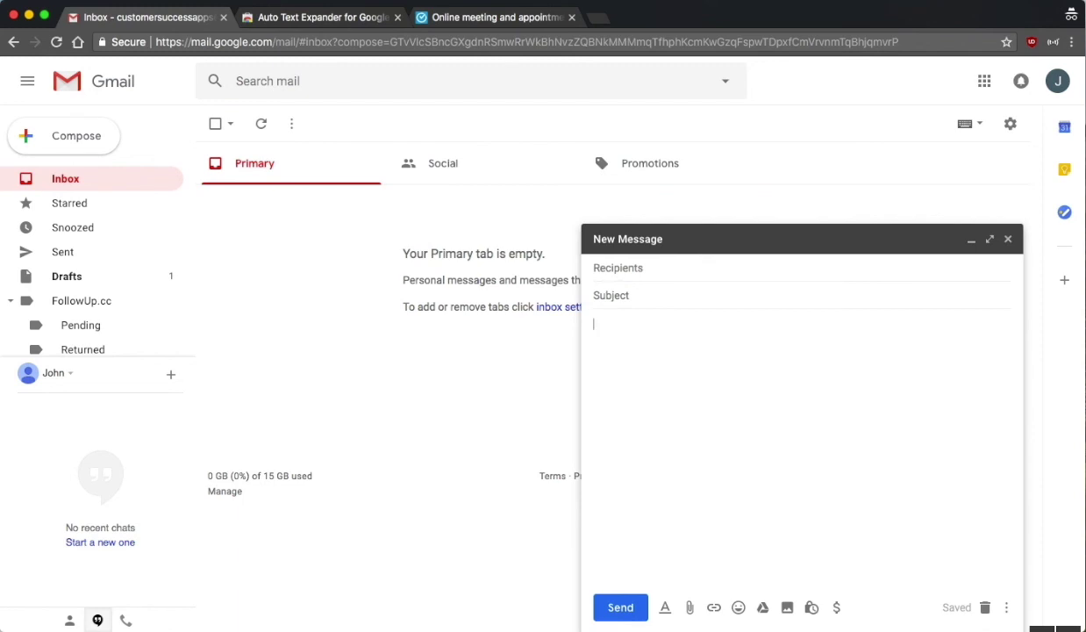
pyautogui.write('Let me know if you need anything at all, ever.')
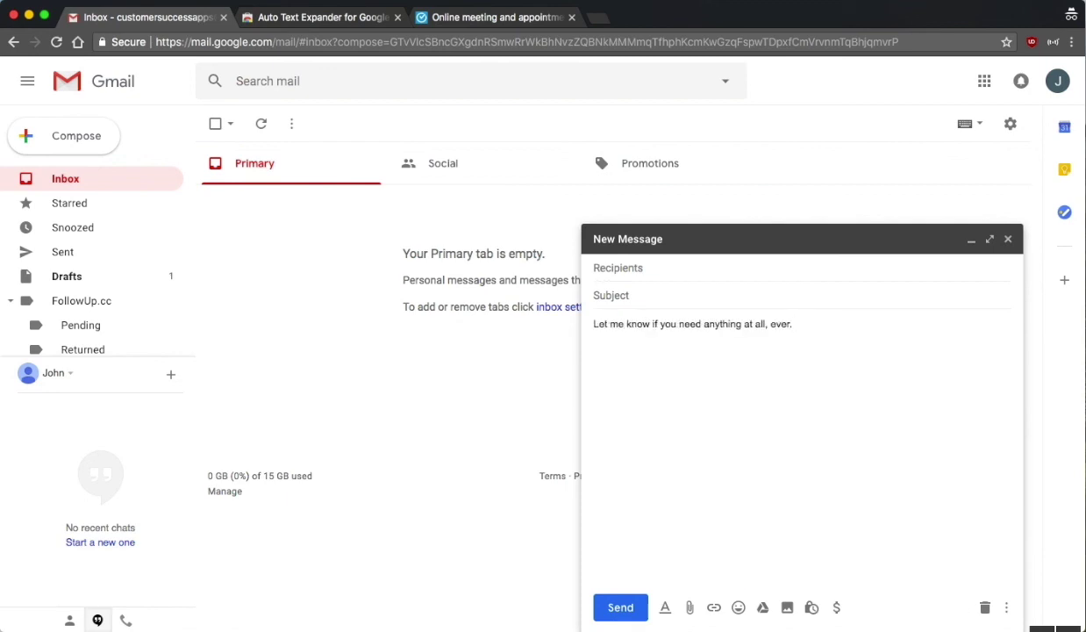
pyautogui.tripleClick(637, 332)
pyautogui.press('BackSpace')
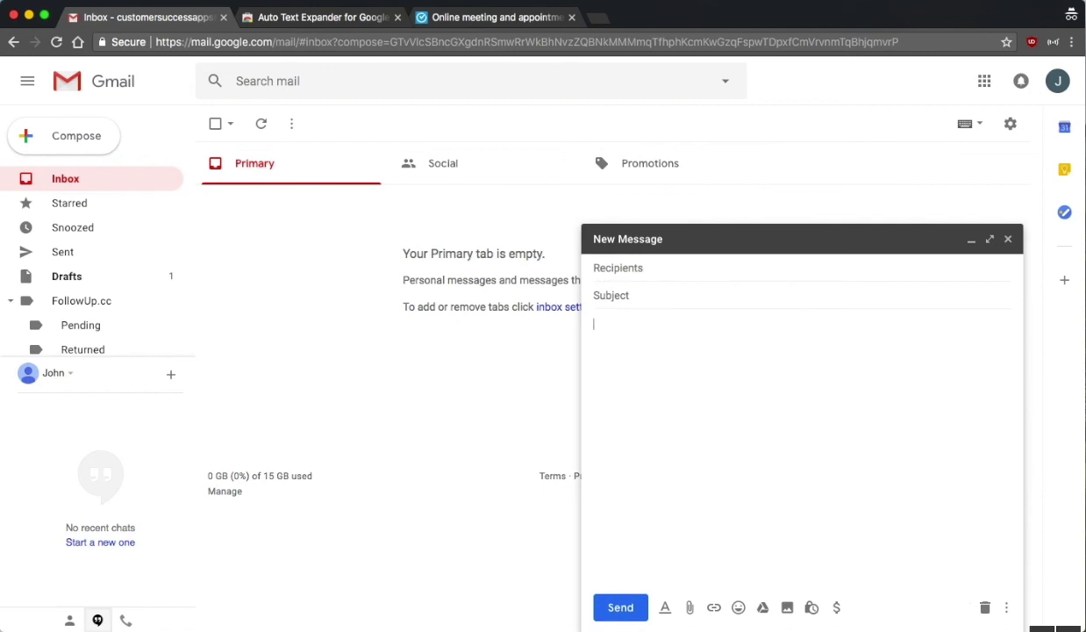